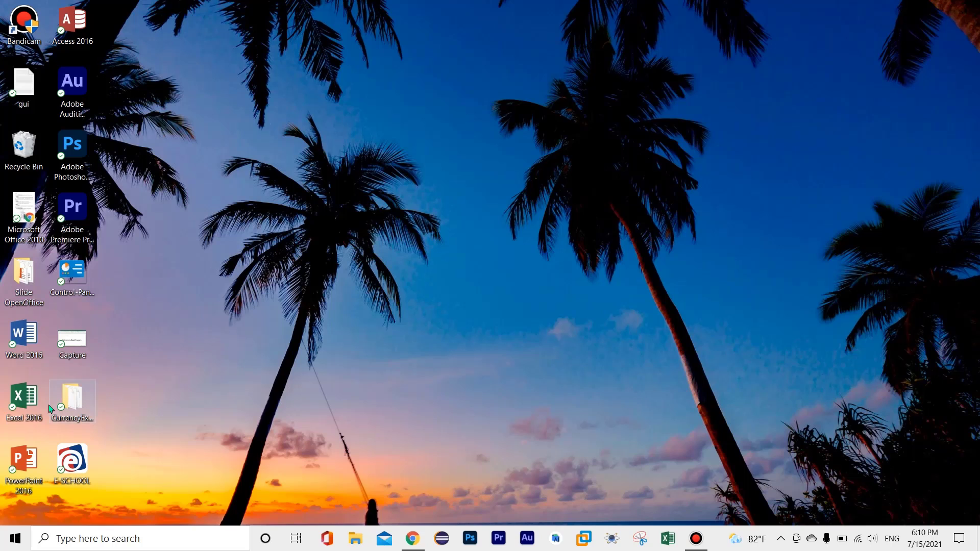
- Start Excel and open the recent workbook Lesson1 In Excel
double_click(37, 402)
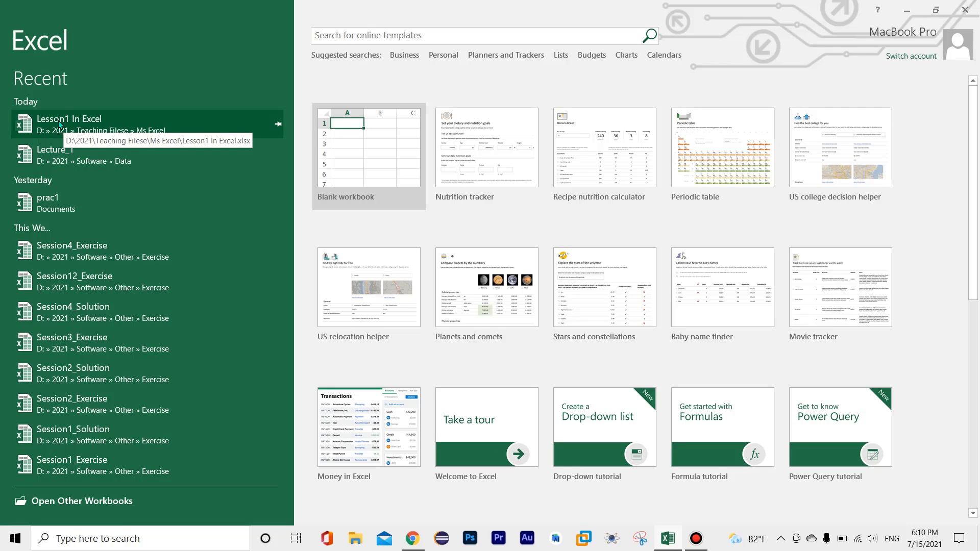
click(87, 113)
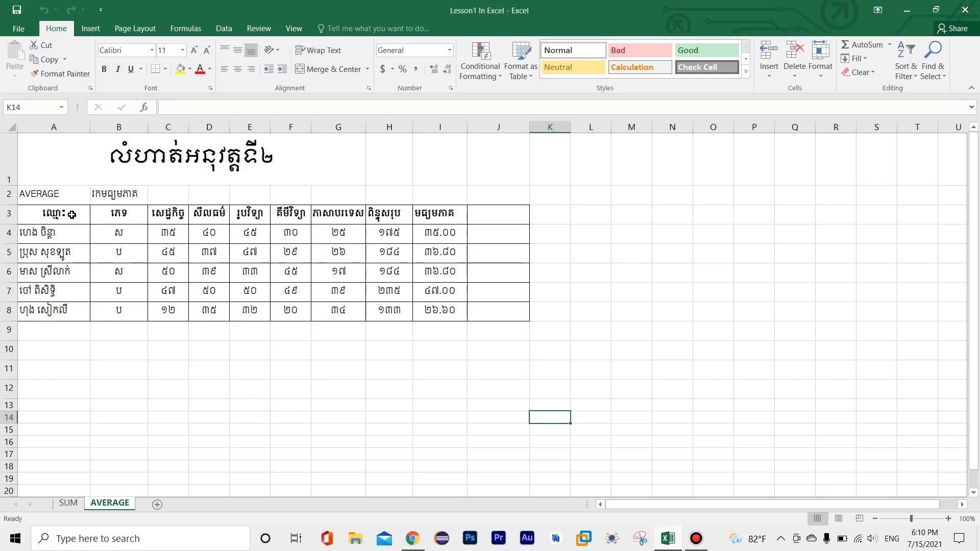
- Examine the score table and the empty cells J3 to J8 in its last column on the AVERAGE sheet
drag(71, 214, 483, 317)
click(499, 350)
click(492, 211)
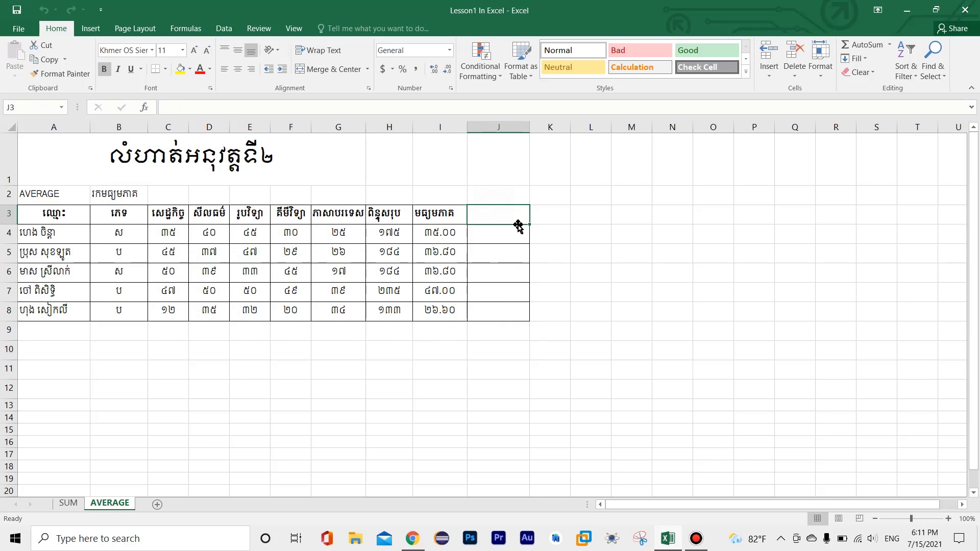
click(503, 237)
click(505, 253)
click(506, 272)
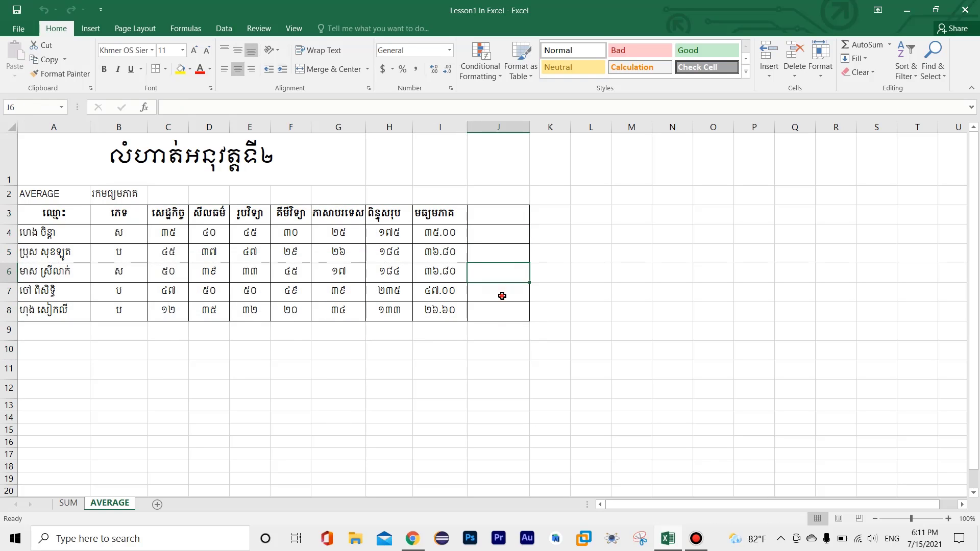
click(506, 291)
click(506, 315)
- Enter the header រកចំណាត់ថ្នាក់ in cell J3 of the score table
click(500, 214)
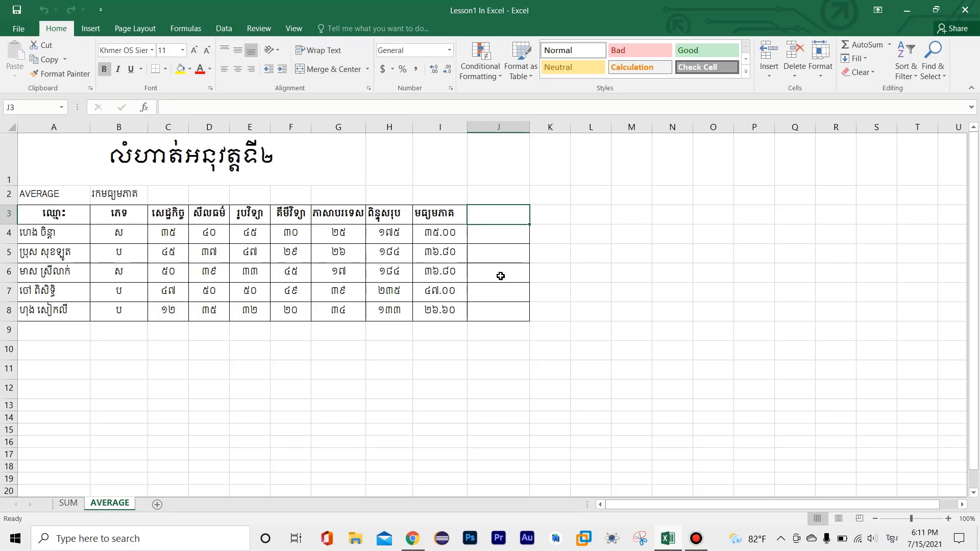
text(រកត)
key(BackSpace)
text(ច)
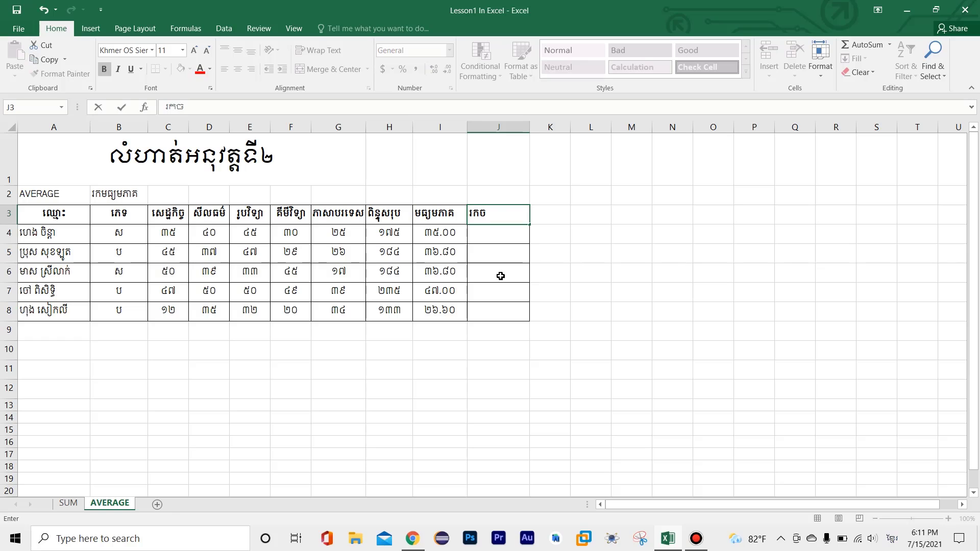
text(ំណាត់ថ្ានក)
key(BackSpace)
key(BackSpace)
key(BackSpace)
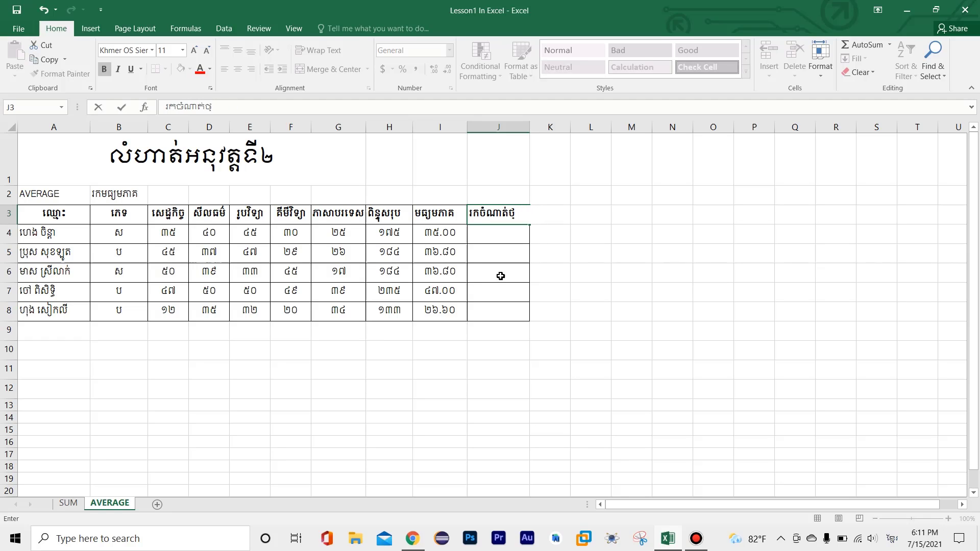
text(នាក់)
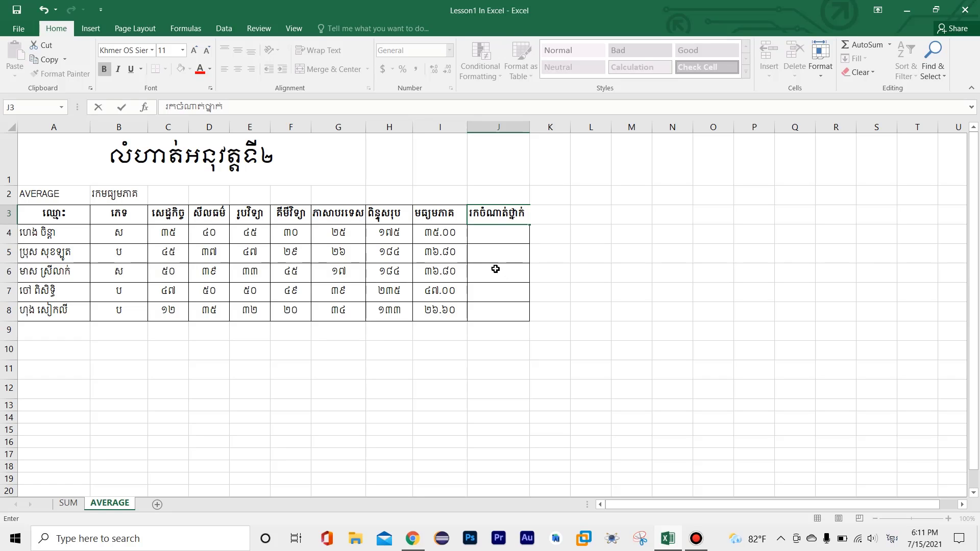
- Widen column J slightly so its header fits inside the cell
click(528, 127)
drag(529, 128, 536, 127)
click(495, 271)
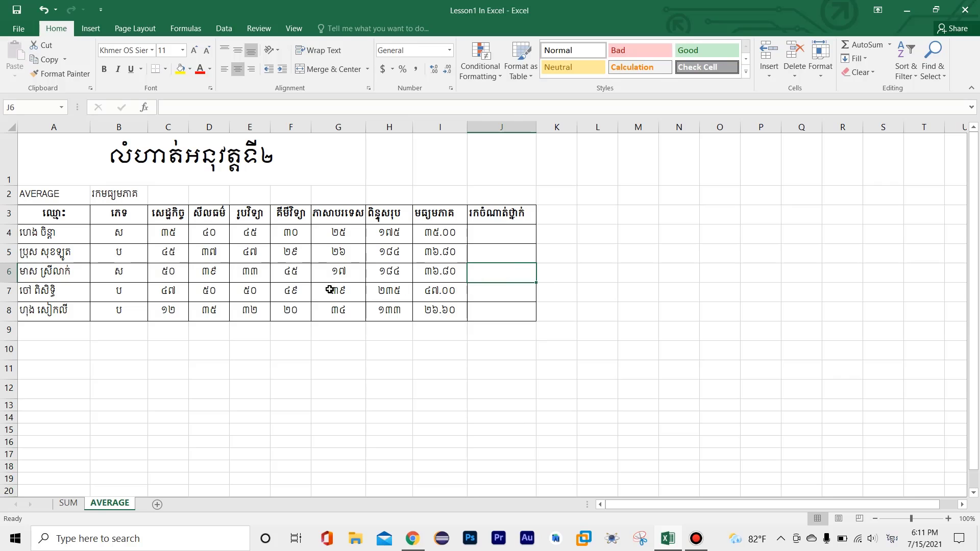
- Insert a blank row above the table's header row, directly below the AVERAGE label in row 2
click(43, 199)
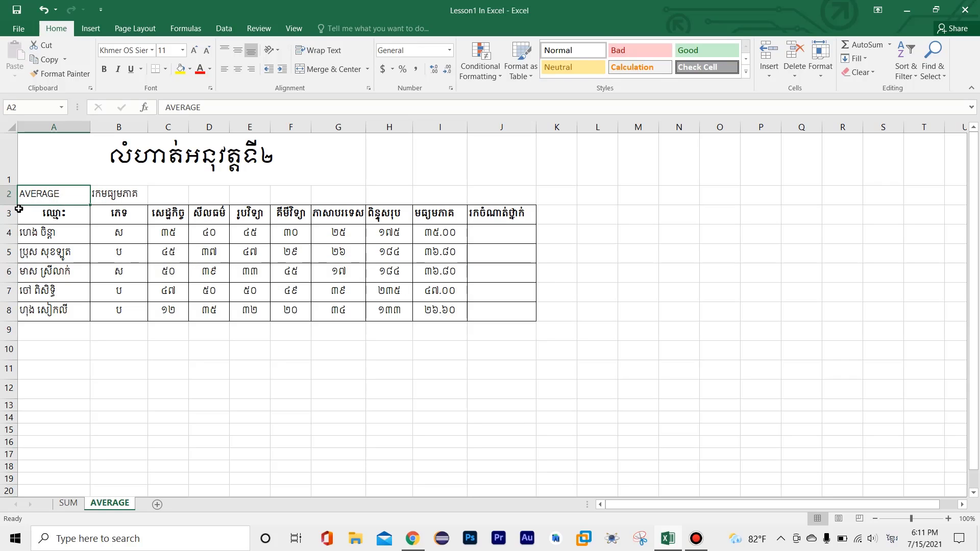
click(8, 197)
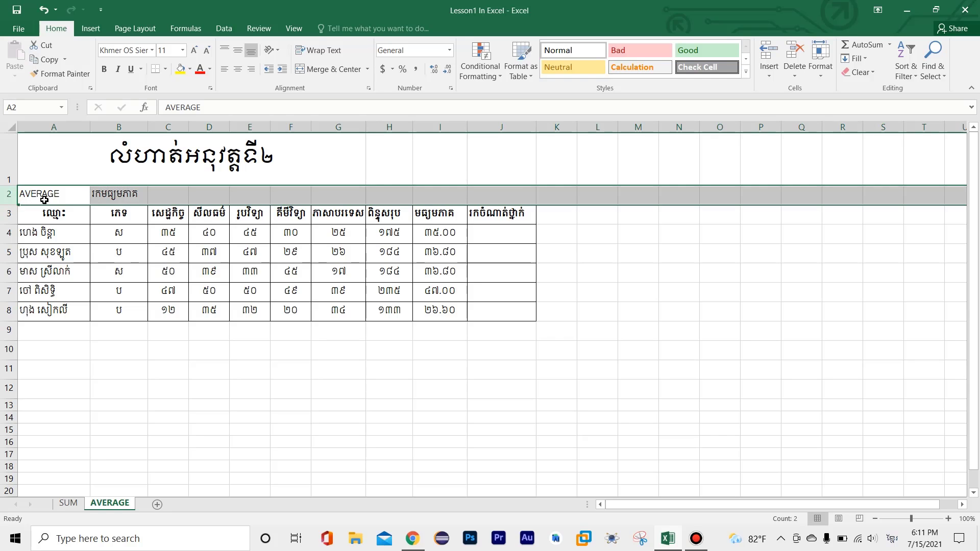
click(9, 215)
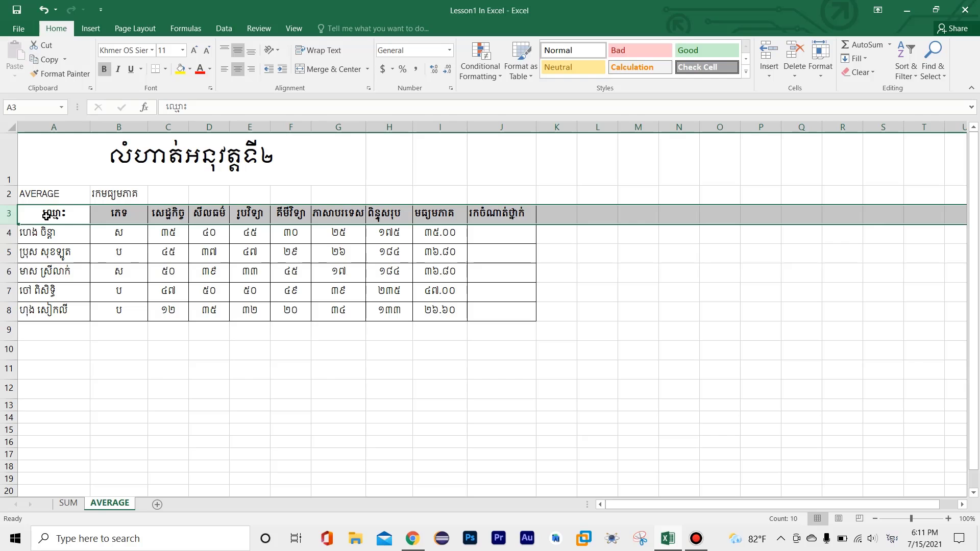
click(51, 194)
click(48, 213)
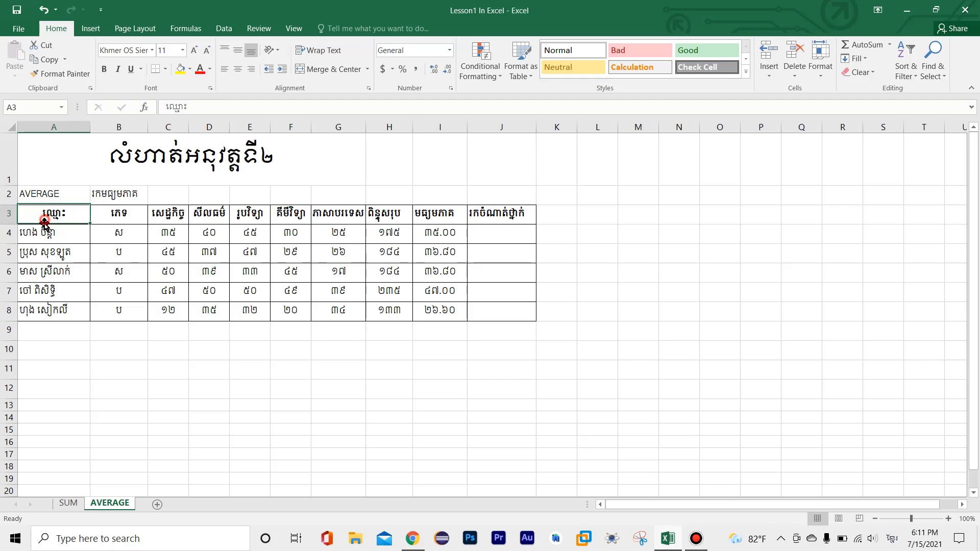
click(38, 252)
click(9, 214)
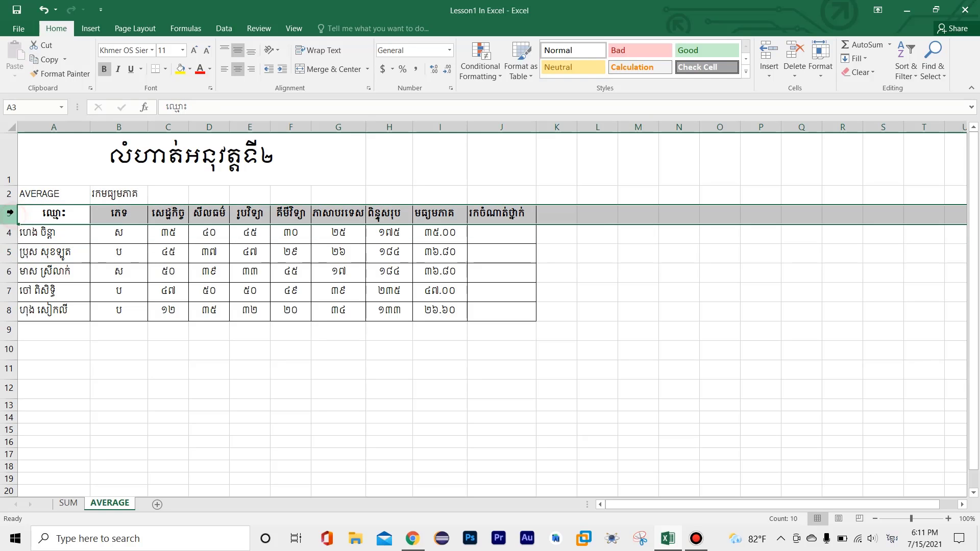
right_click(10, 213)
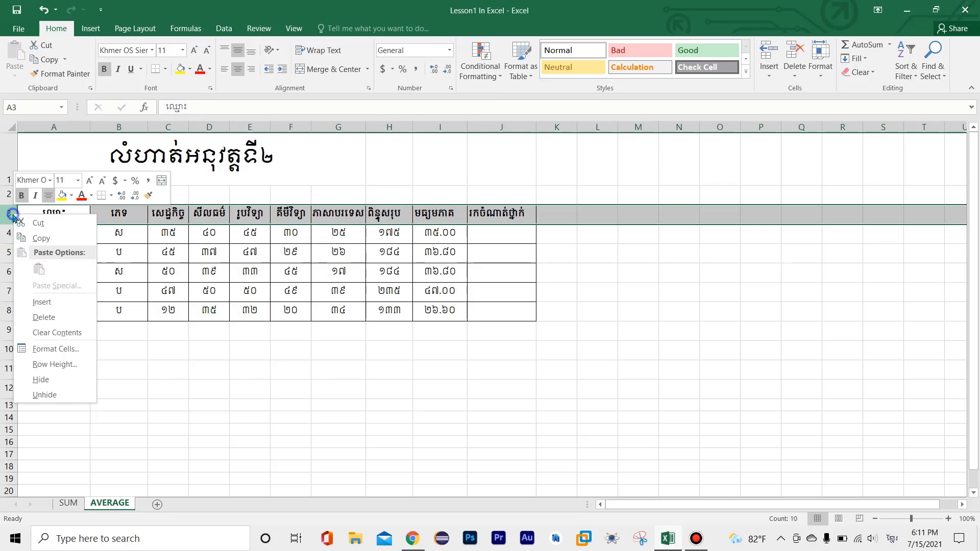
click(42, 303)
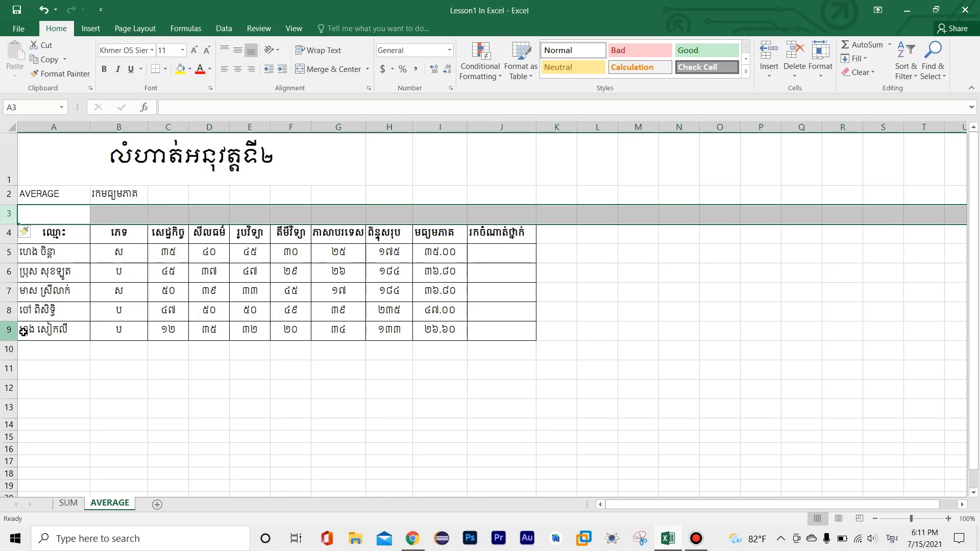
- Enter the function label RANK in cell A3 of the new row
click(45, 216)
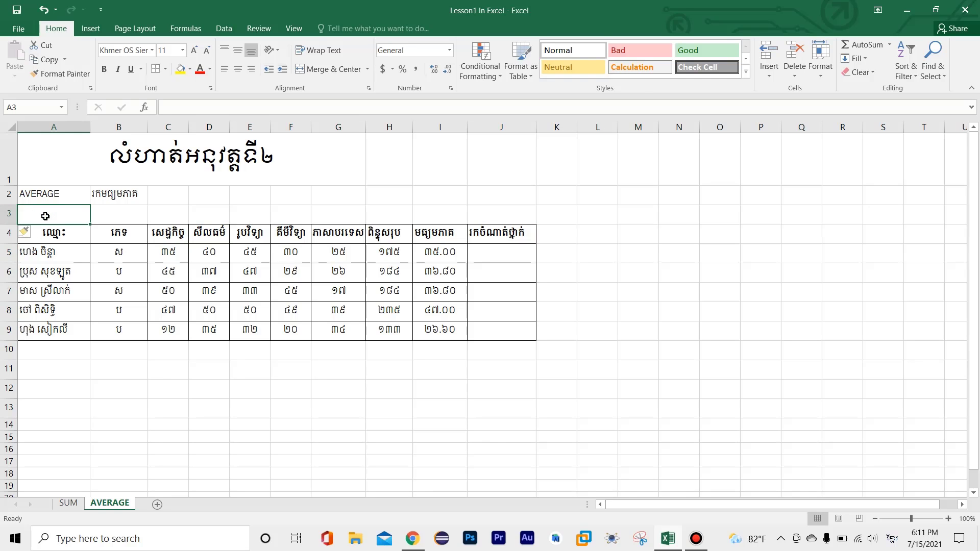
text(រា)
key(BackSpace)
key(BackSpace)
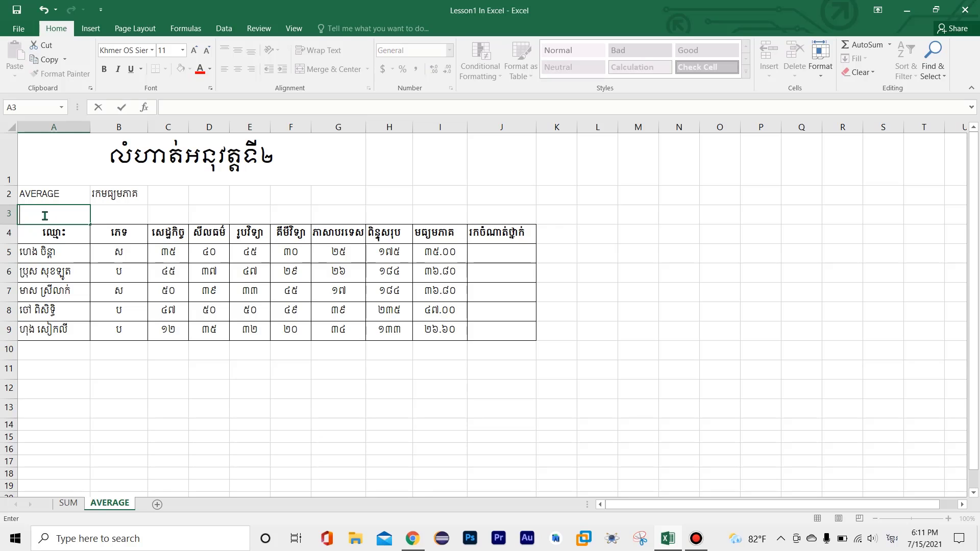
text(RANK)
- Enter the Khmer description រកចំណាត់ថ្នាក់ in cell B3 beside the RANK label
click(115, 217)
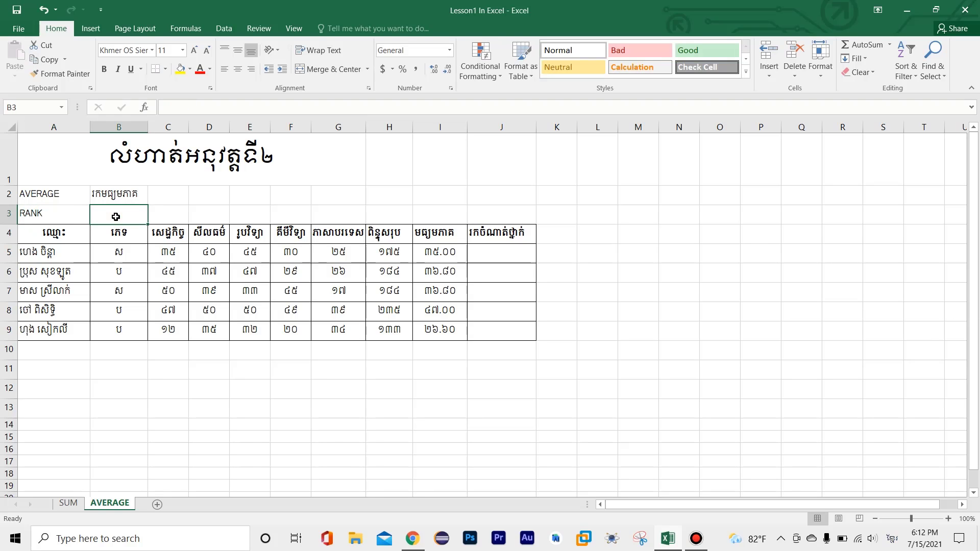
text(រកច)
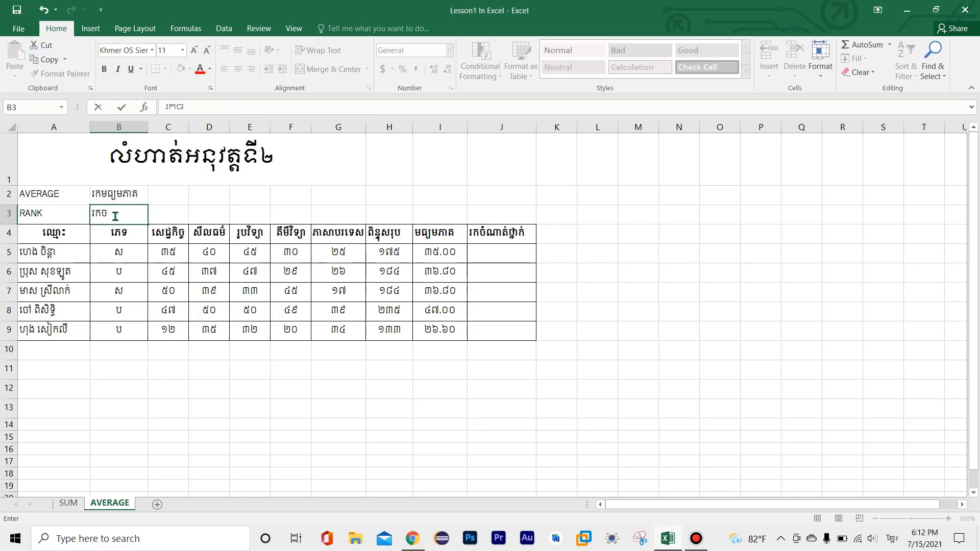
text(ំណាត់ថ)
key(BackSpace)
key(BackSpace)
key(BackSpace)
key(BackSpace)
text(ត់ថ្នាក់)
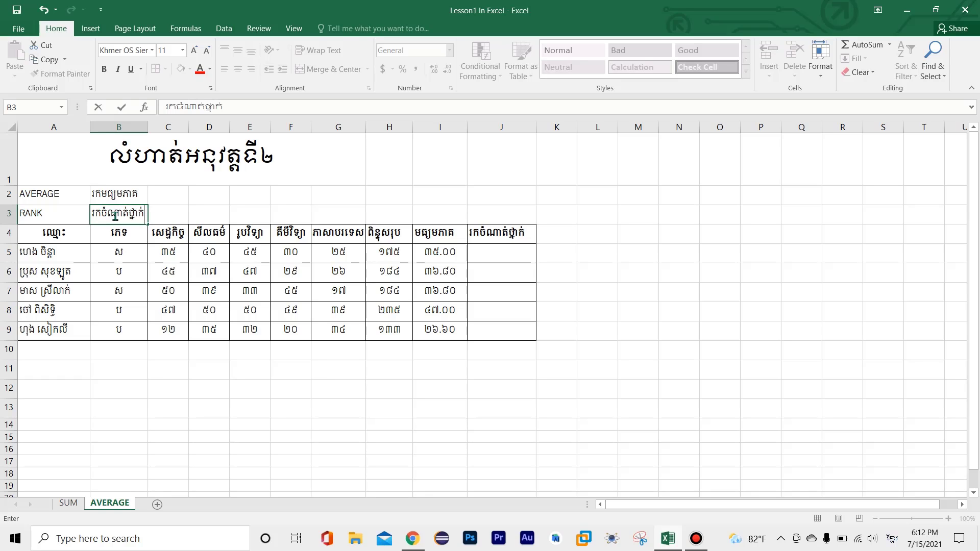
click(526, 305)
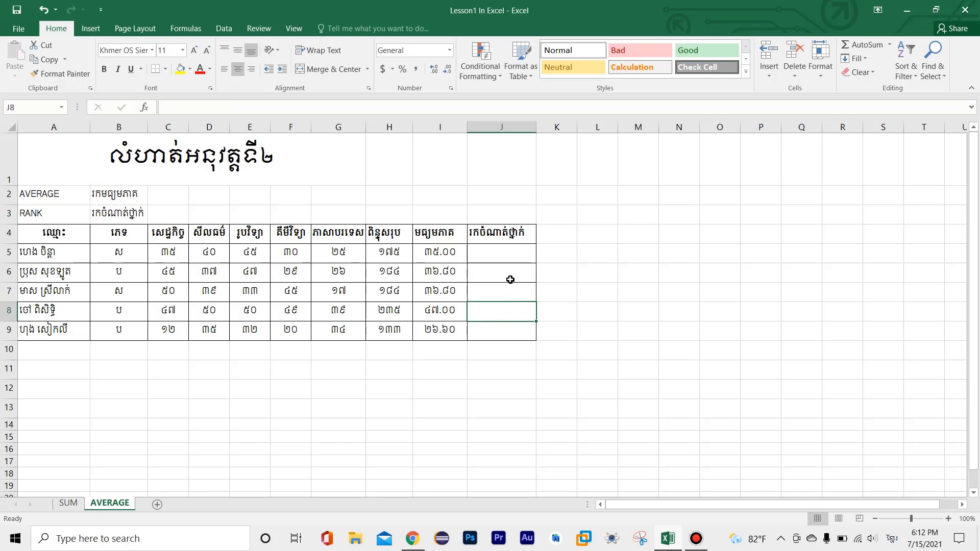
- Examine the total and average columns H and I alongside the empty ranking cells in column J
click(509, 254)
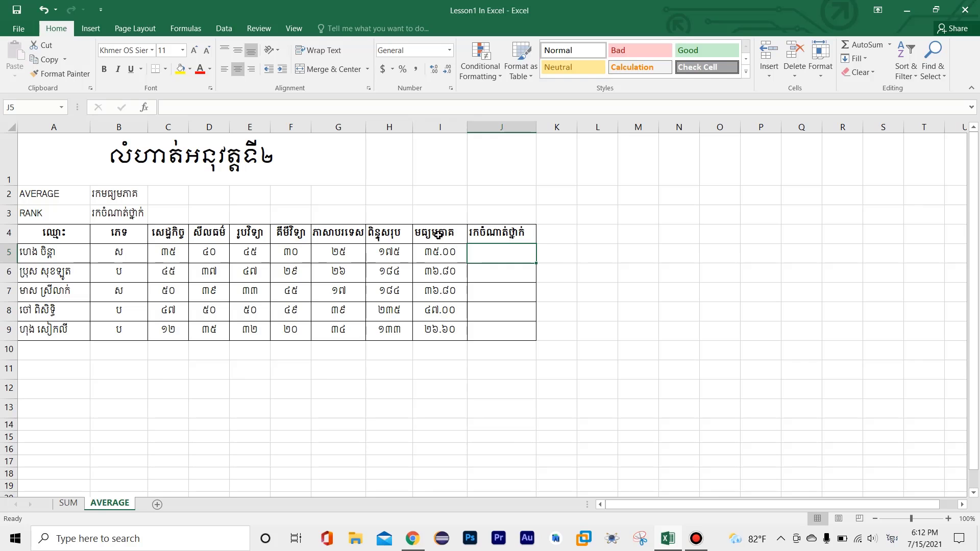
drag(441, 235, 447, 332)
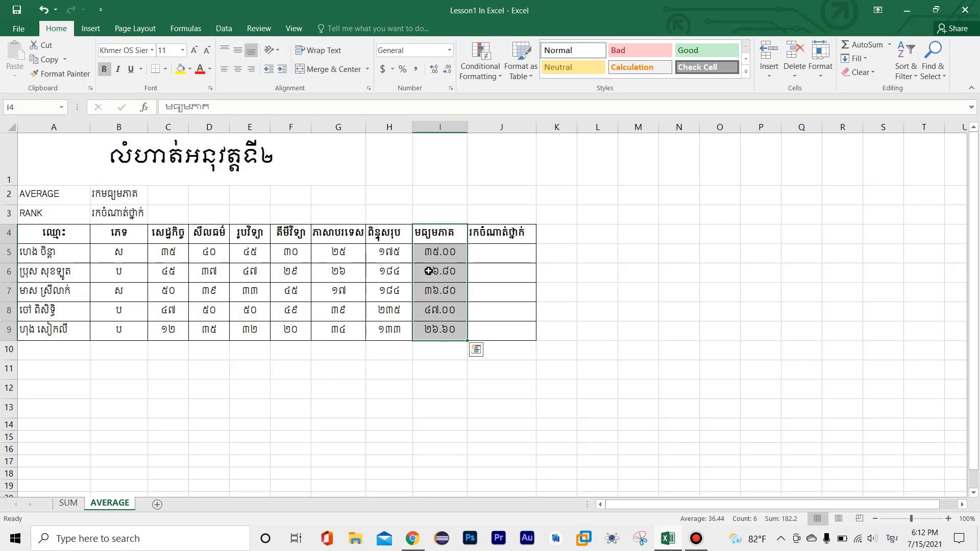
click(498, 253)
drag(438, 237, 445, 332)
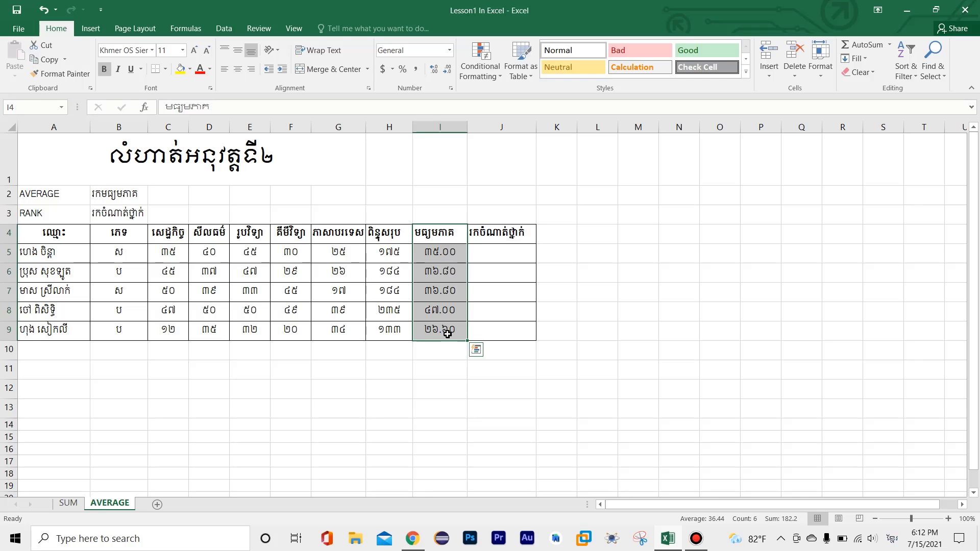
click(491, 258)
drag(443, 255, 444, 331)
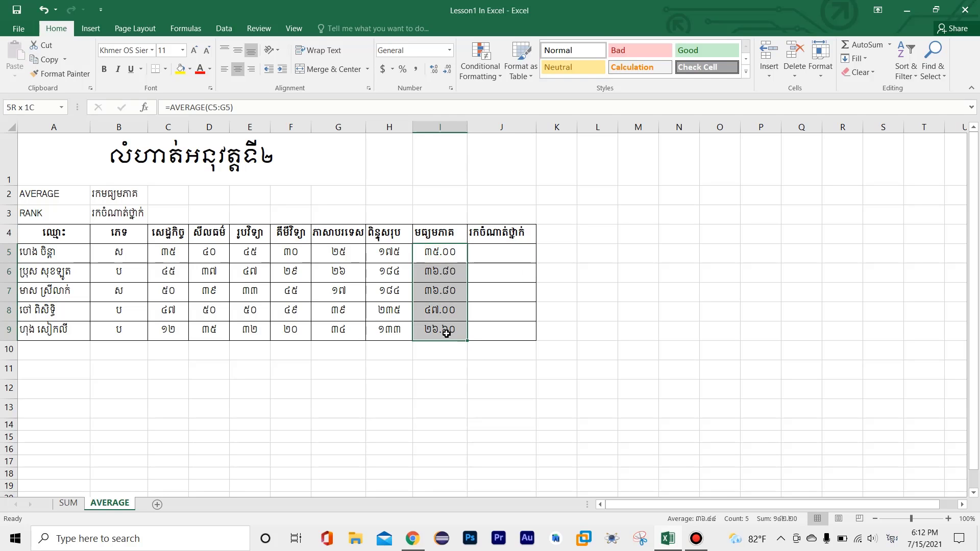
click(504, 251)
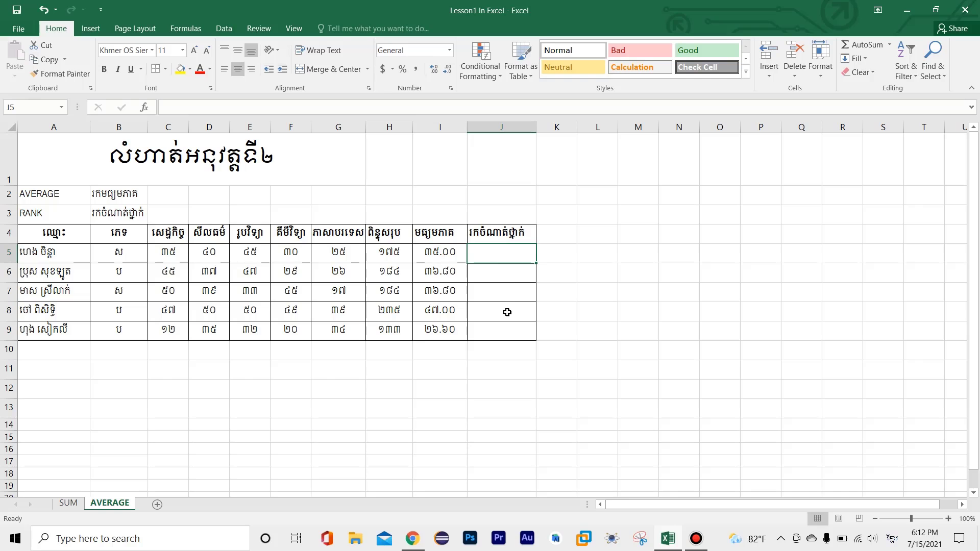
click(506, 334)
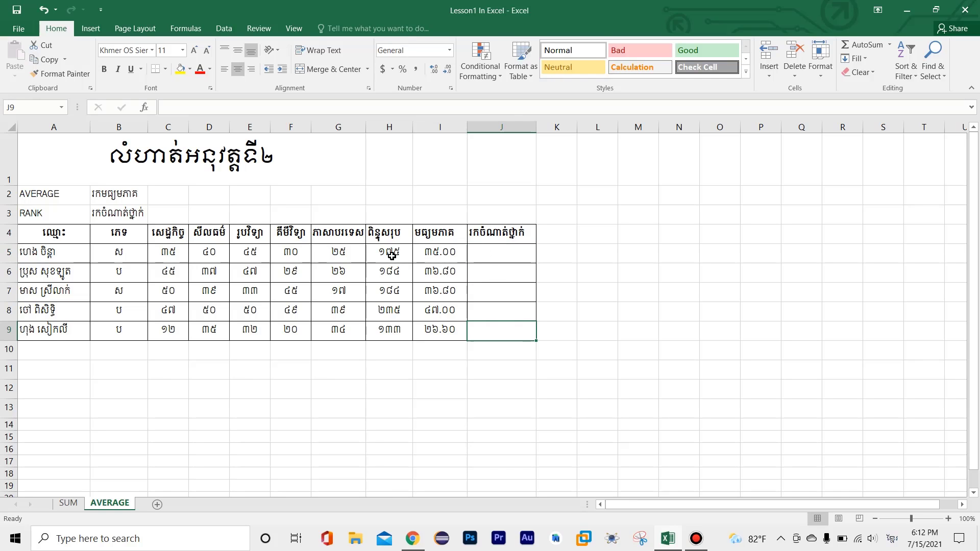
click(398, 238)
click(429, 239)
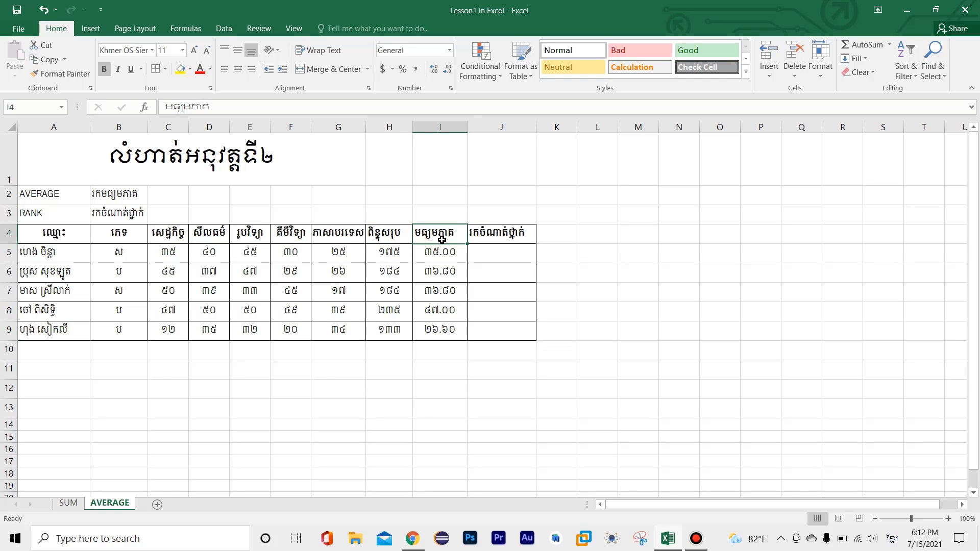
click(383, 250)
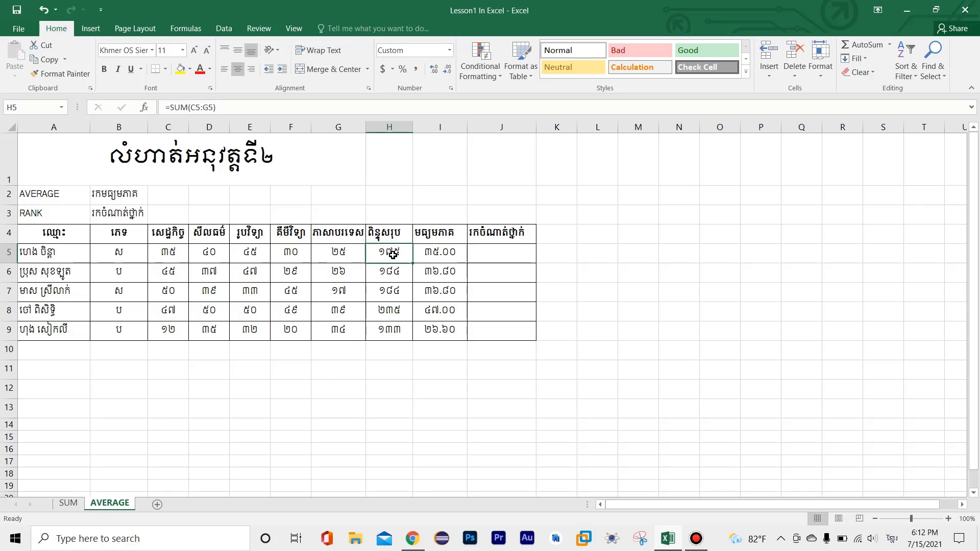
click(445, 253)
click(507, 251)
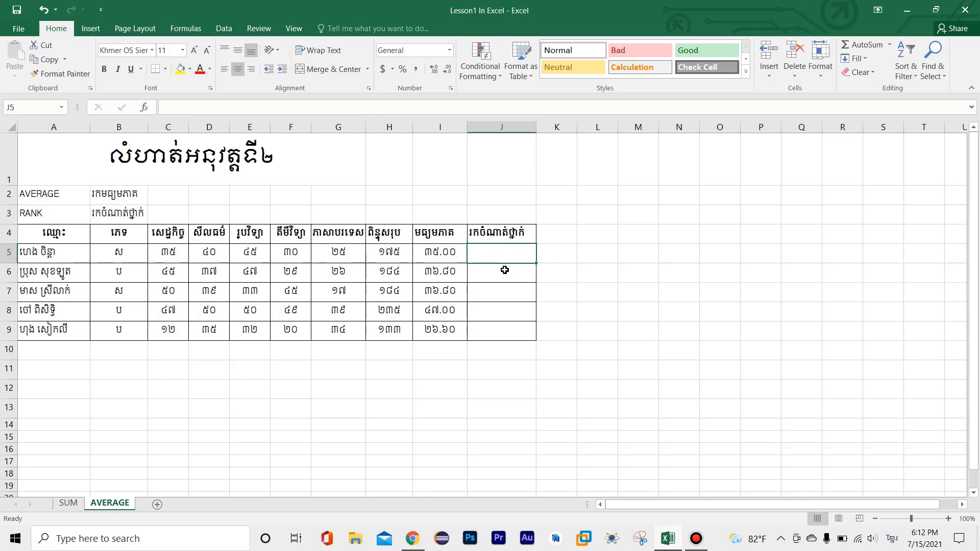
- Start a formula in cell J5, the first student's cell in the ranking column
click(504, 270)
click(504, 254)
text(ឲ)
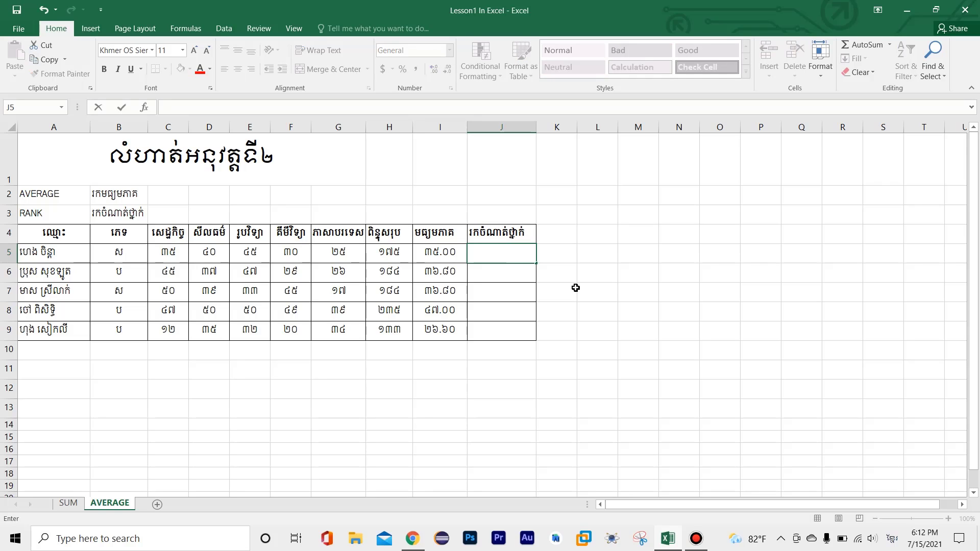
text(=)
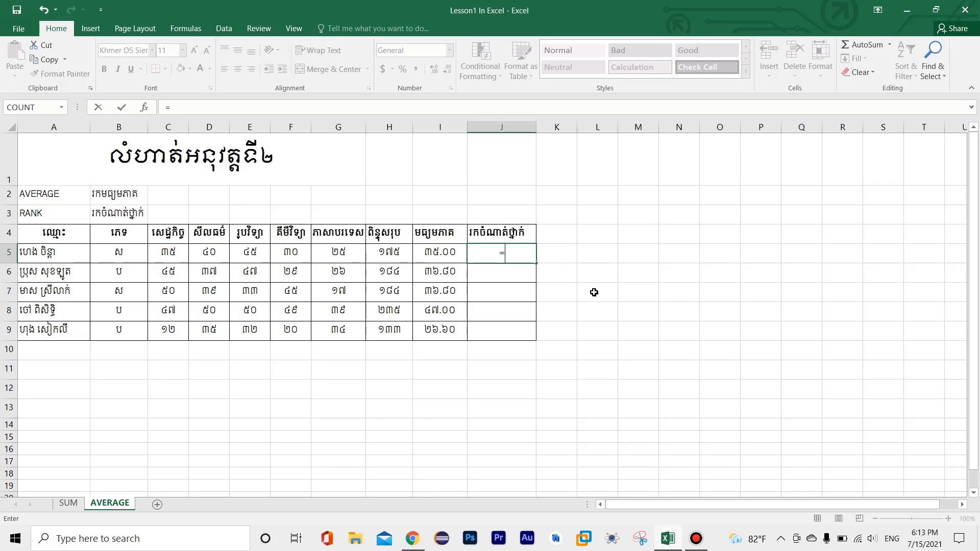
text(rank)
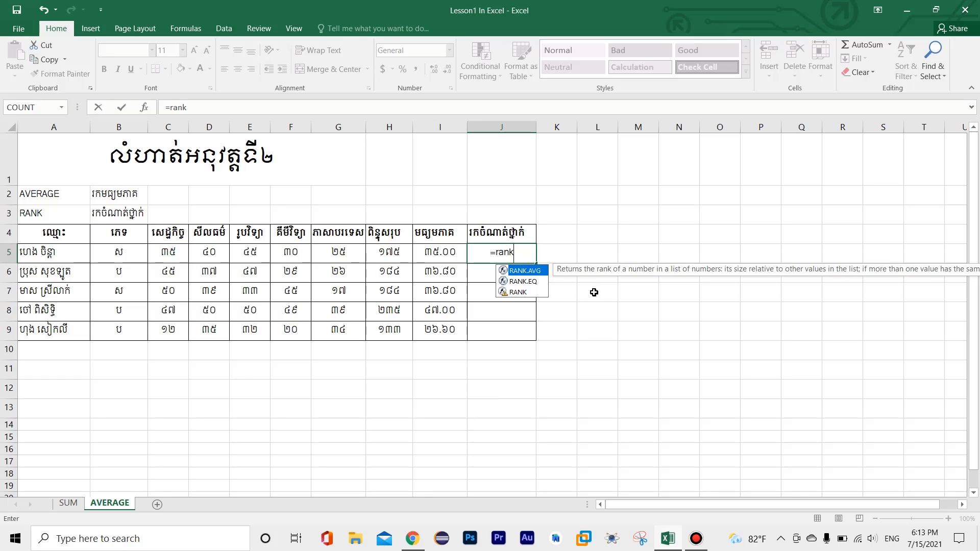
double_click(517, 292)
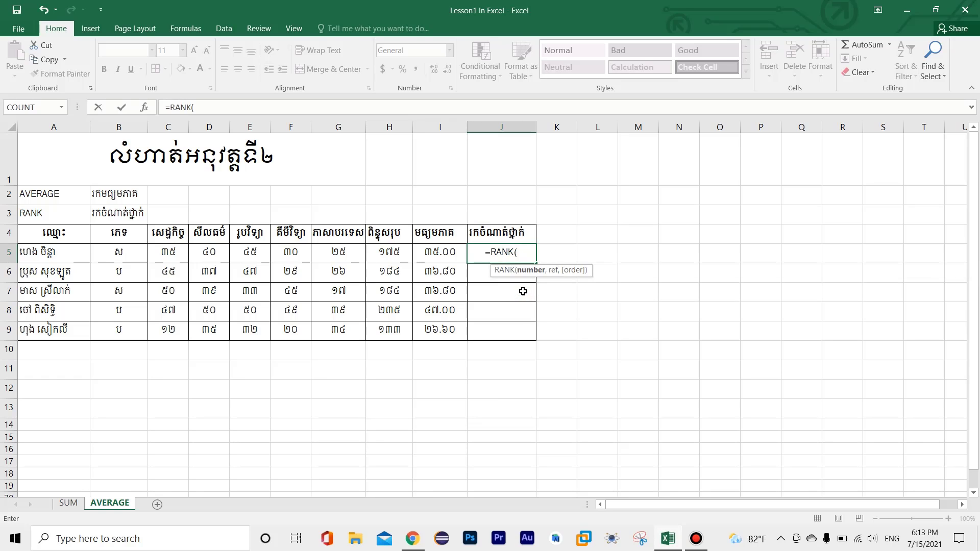
key(BackSpace)
key(BackSpace)
key(BackSpace)
key(BackSpace)
key(BackSpace)
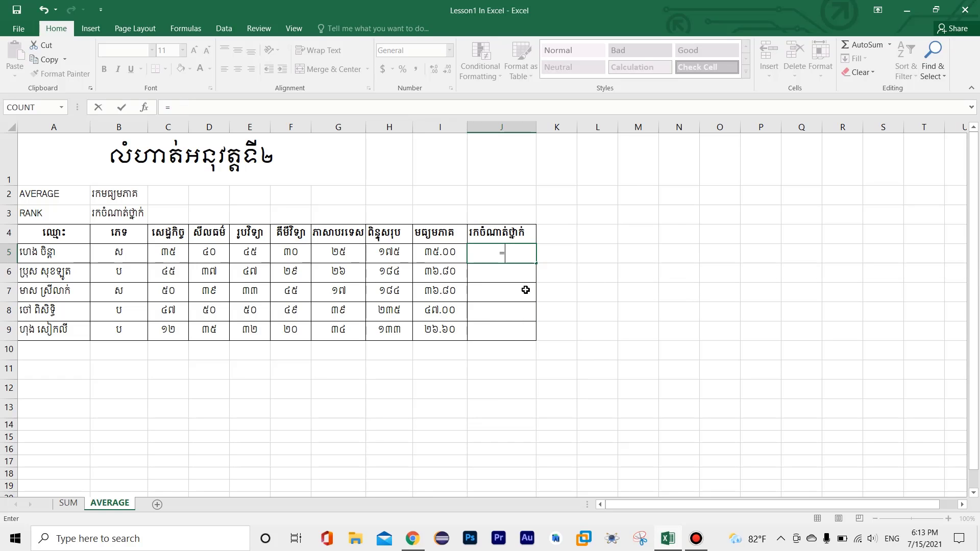
- Enter the RANK function in J5's formula with the first student's average, I5, as the number argument
text(rank()
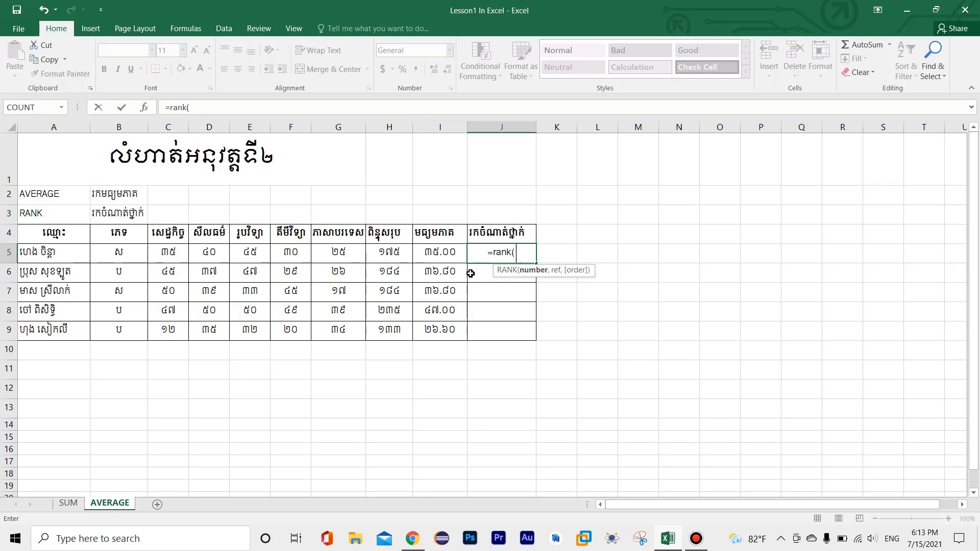
click(444, 254)
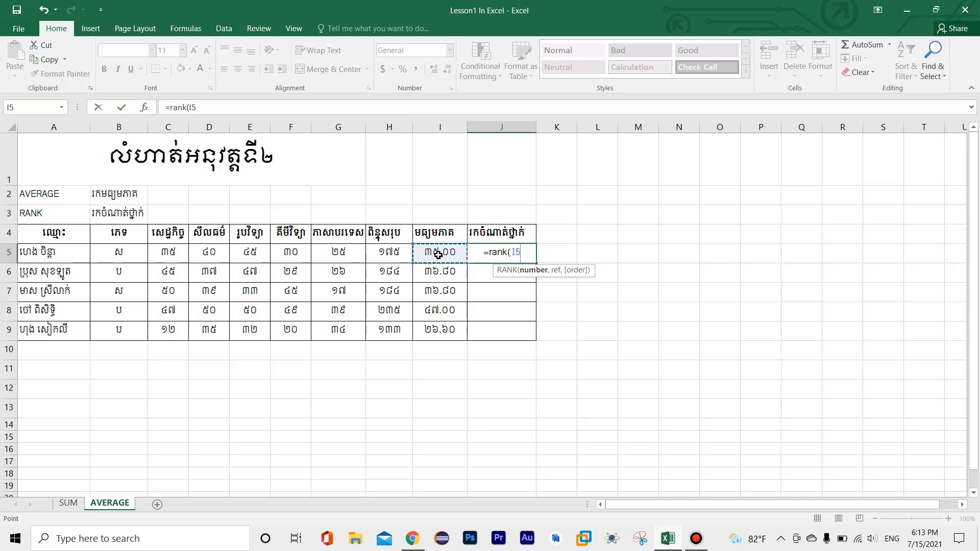
text(,)
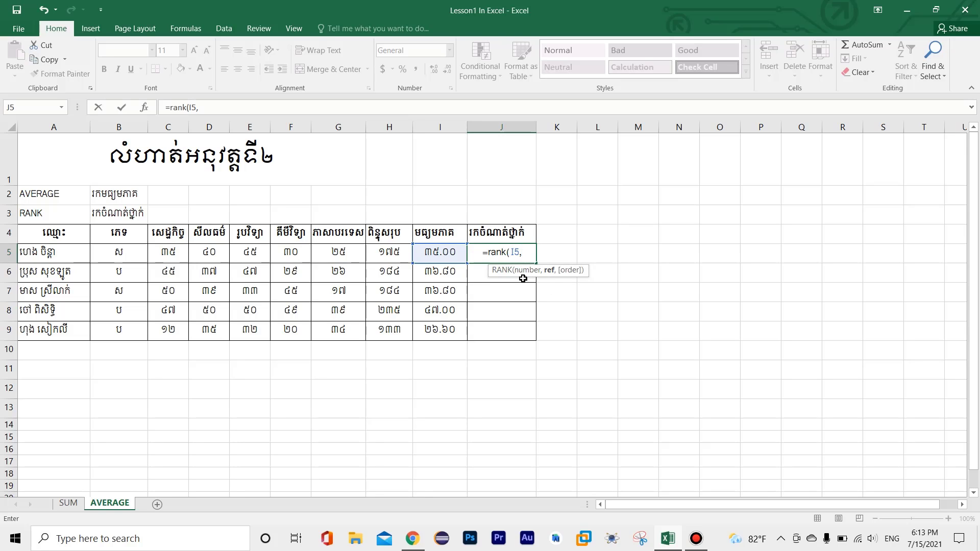
- Set the averages I5:I9 as the RANK reference, try making the range absolute, and undo that conversion
drag(440, 254, 444, 336)
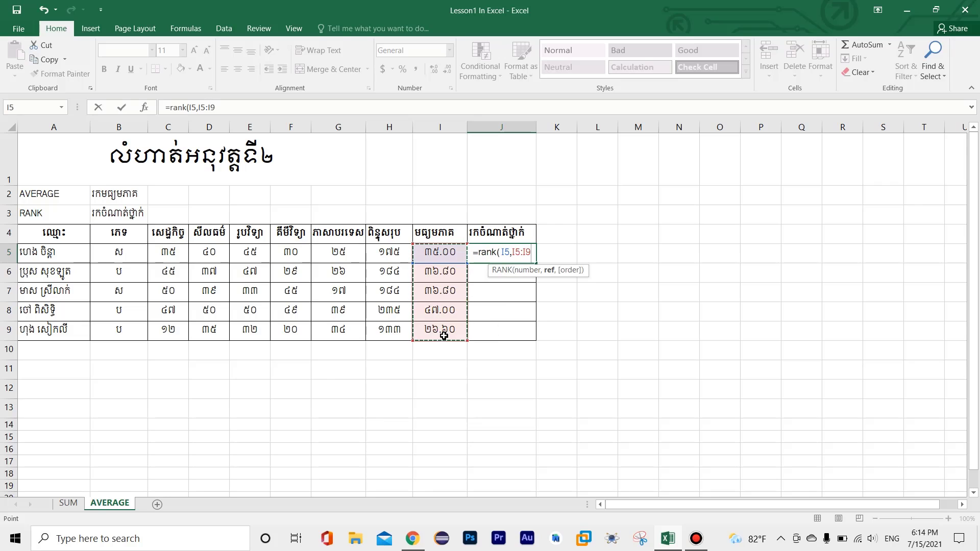
click(442, 251)
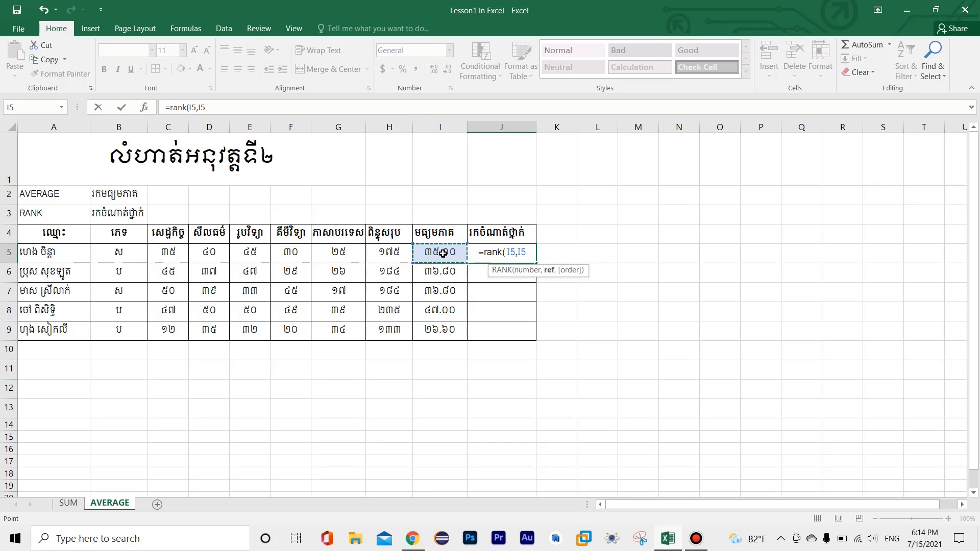
drag(445, 253, 444, 307)
drag(454, 256, 451, 300)
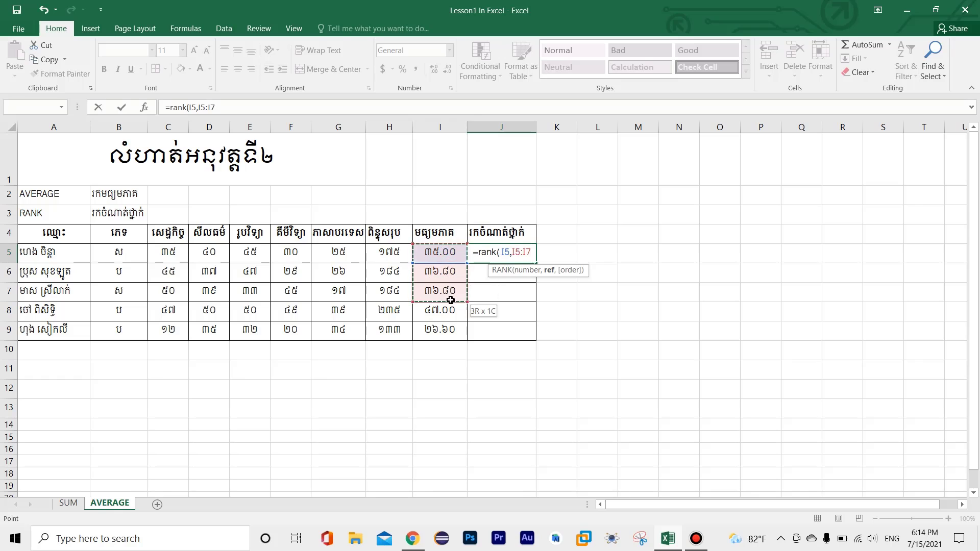
click(442, 253)
drag(442, 254, 445, 329)
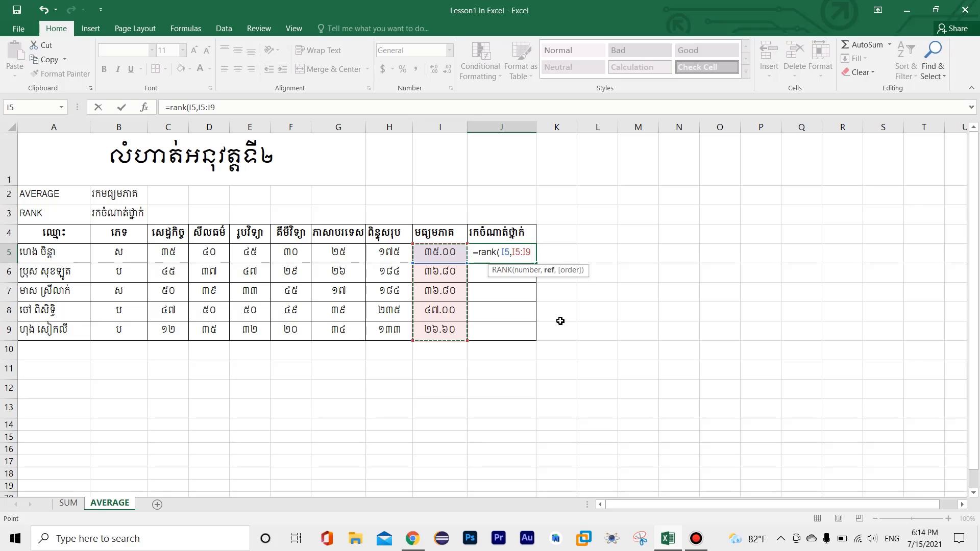
key(F4)
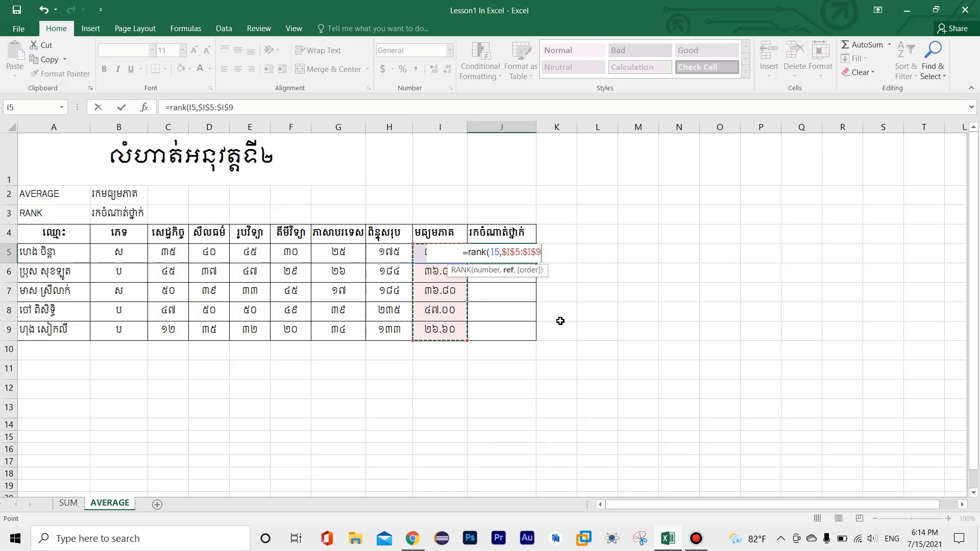
key(ctrl+z)
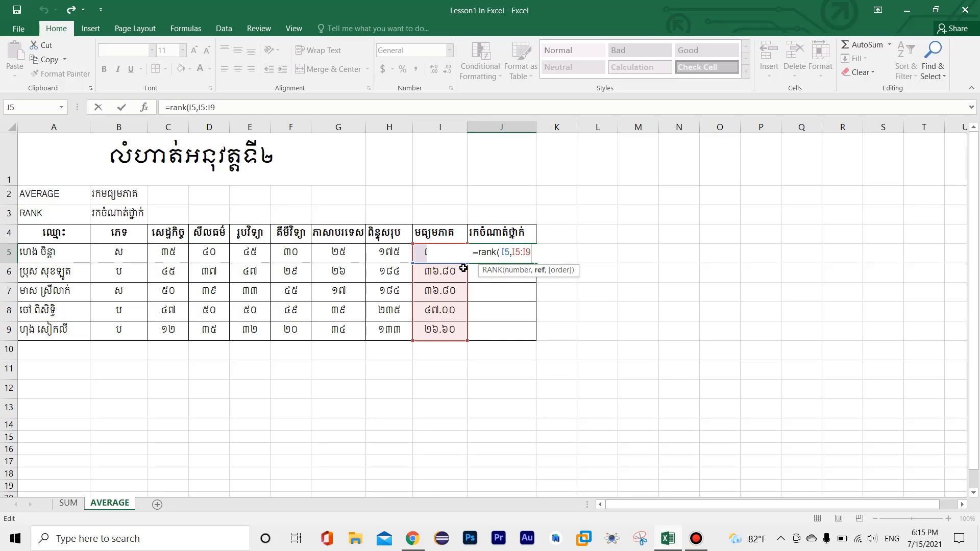
- Search Windows for "screen" and open the On-Screen Keyboard
scroll(466, 270, down, 1)
scroll(509, 259, up, 1)
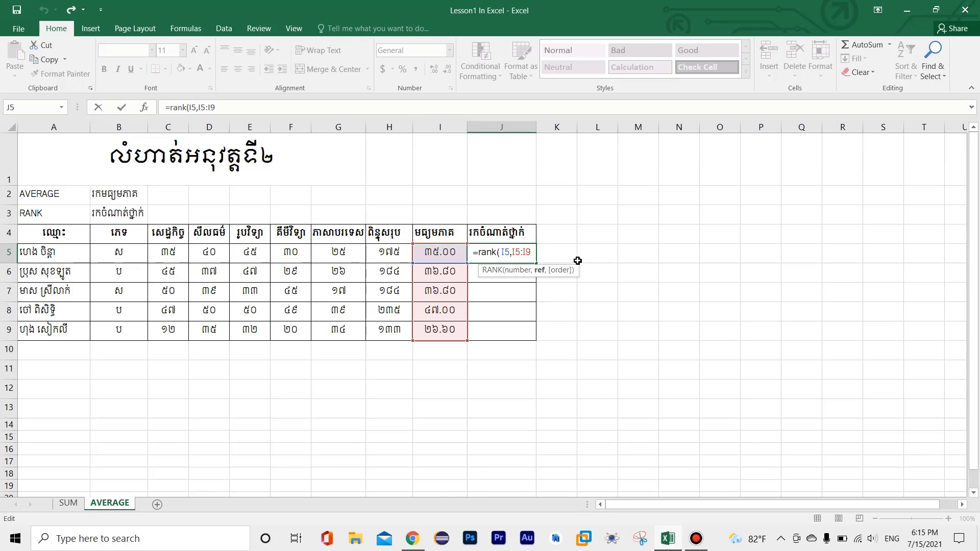
scroll(579, 262, down, 2)
scroll(579, 262, up, 1)
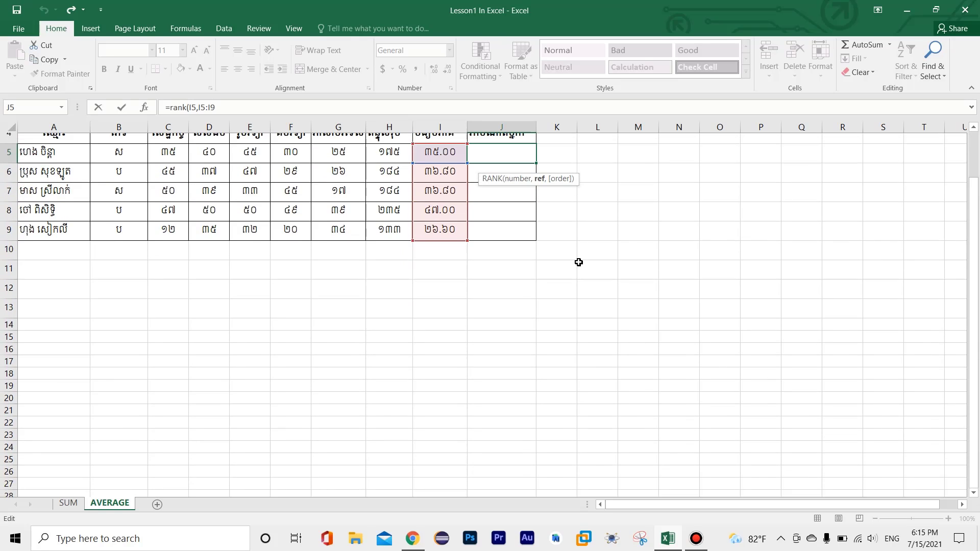
scroll(579, 262, up, 1)
key(super)
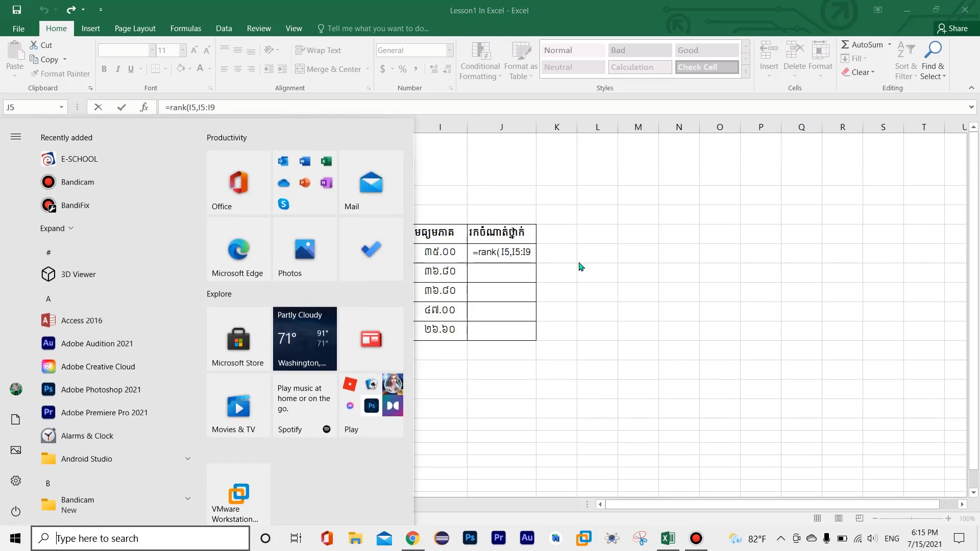
text(screen)
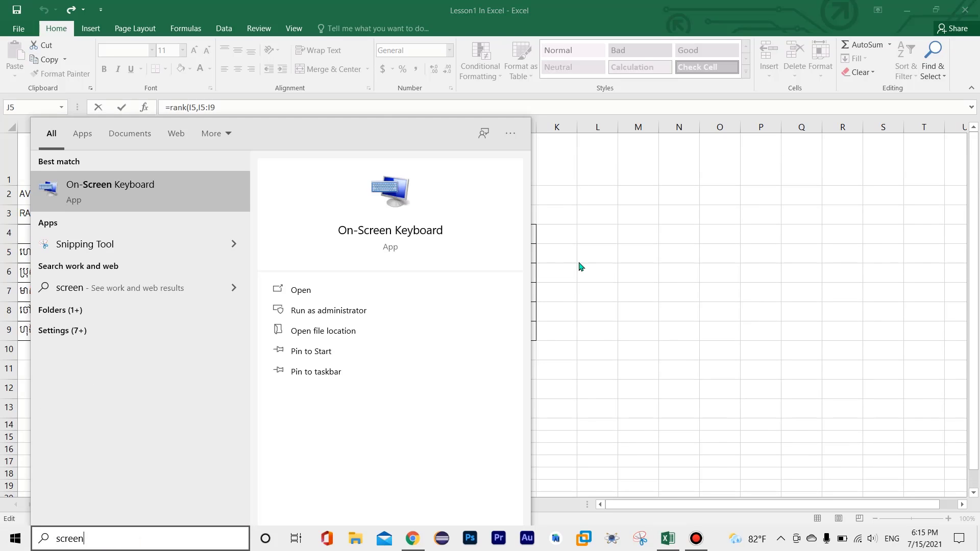
click(157, 205)
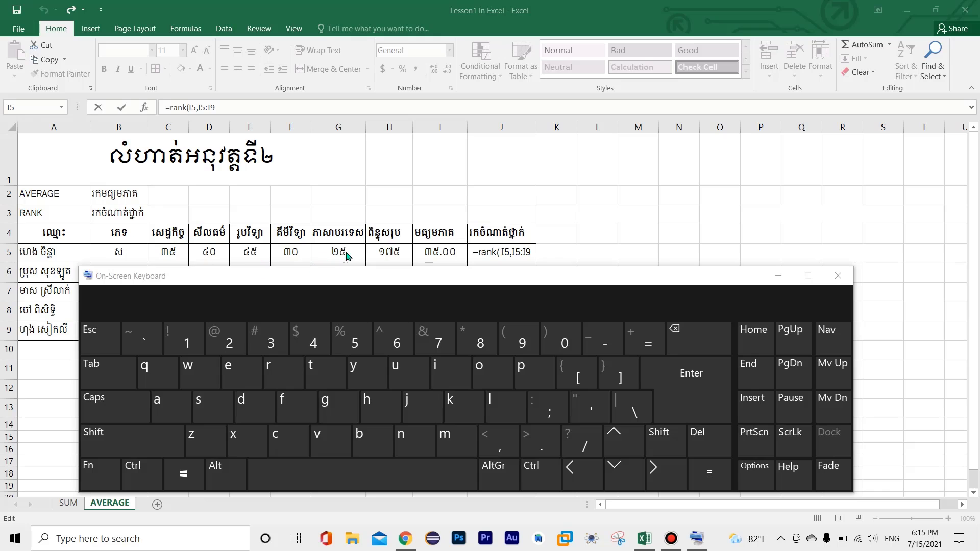
- Show the function keys on the On-Screen Keyboard and place its window below the score table
click(662, 212)
scroll(715, 212, down, 1)
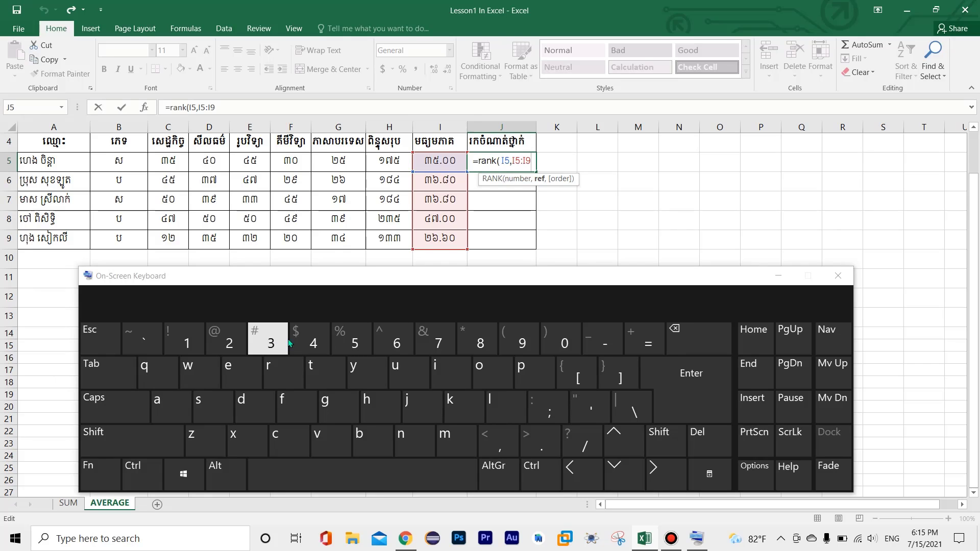
click(99, 473)
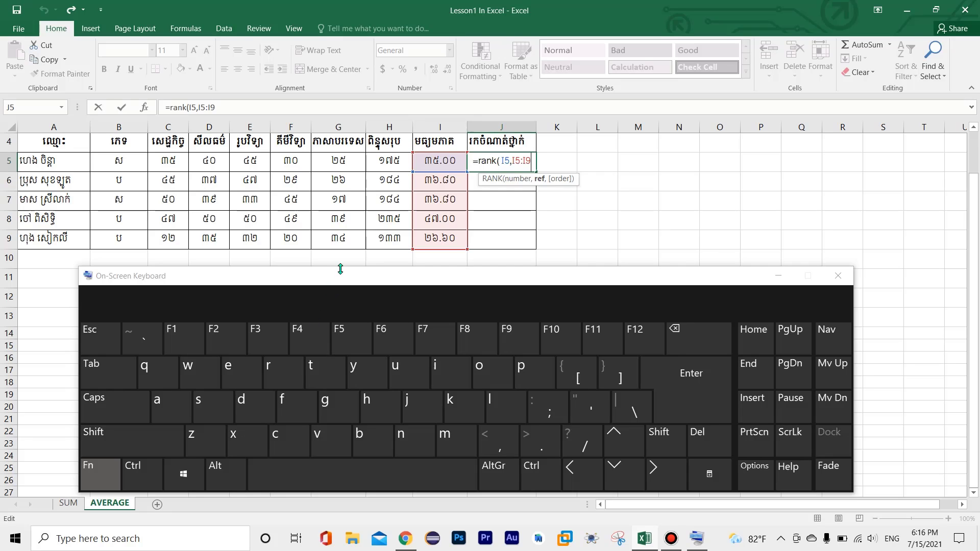
drag(339, 277, 302, 287)
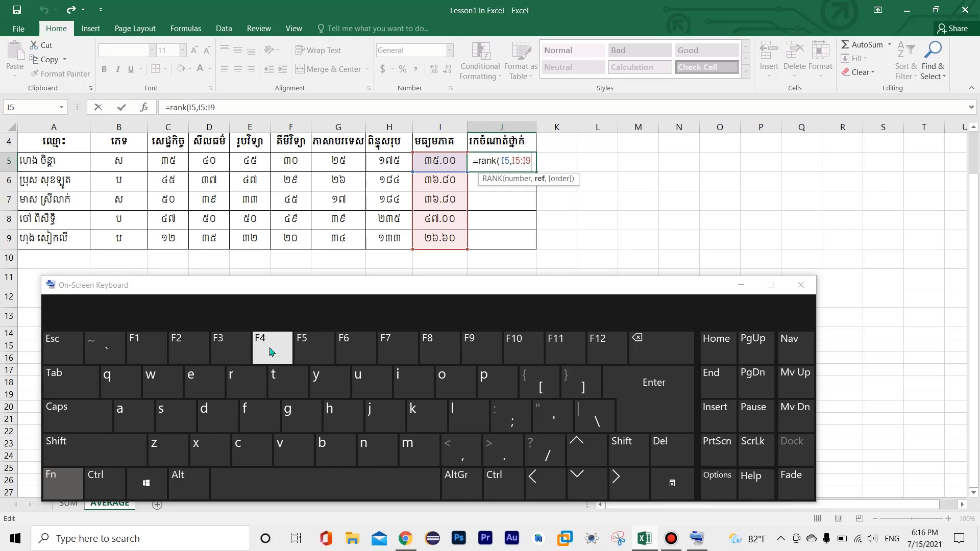
click(58, 482)
click(399, 286)
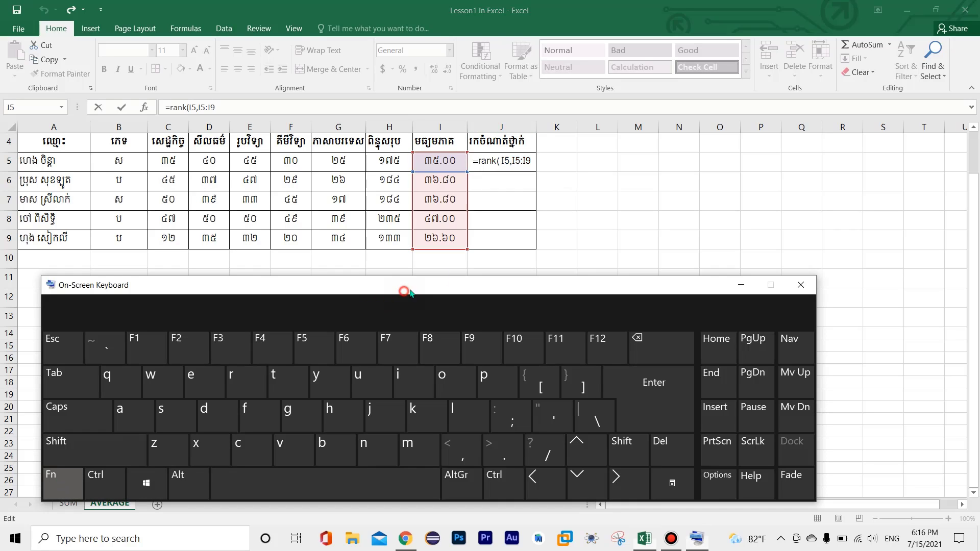
- Replace the reference in J5's RANK formula with a fresh selection of I5:I9 and reposition the On-Screen Keyboard below the table
click(541, 160)
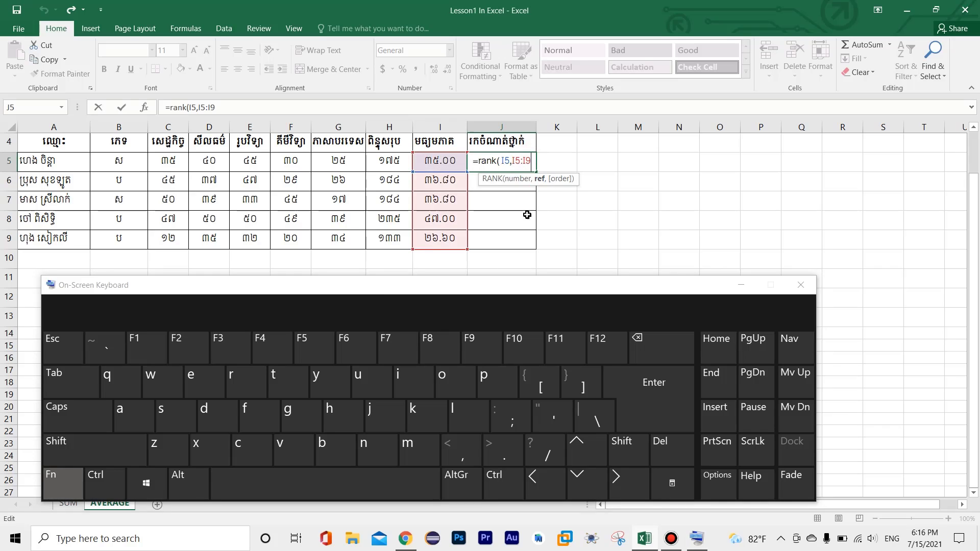
key(BackSpace)
key(BackSpace)
key(BackSpace)
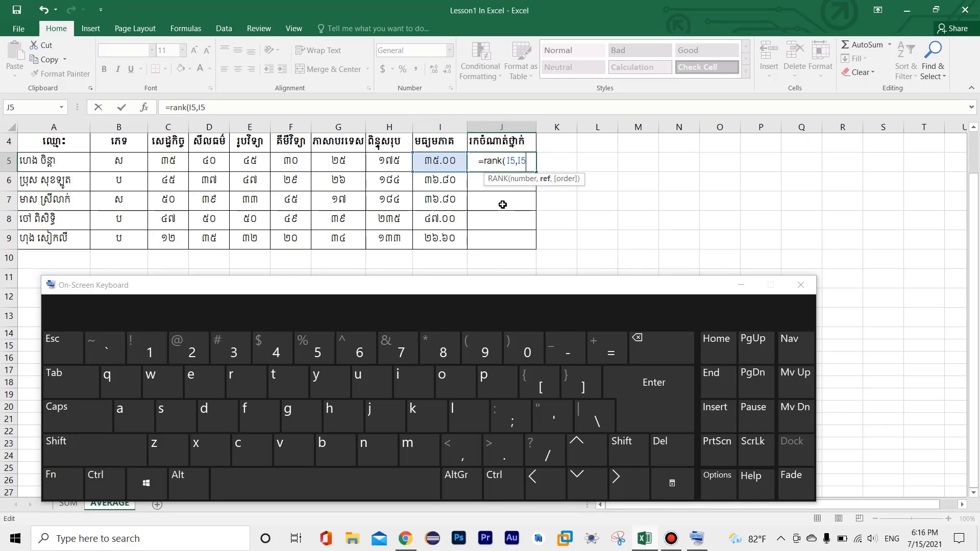
key(BackSpace)
key(BackSpace)
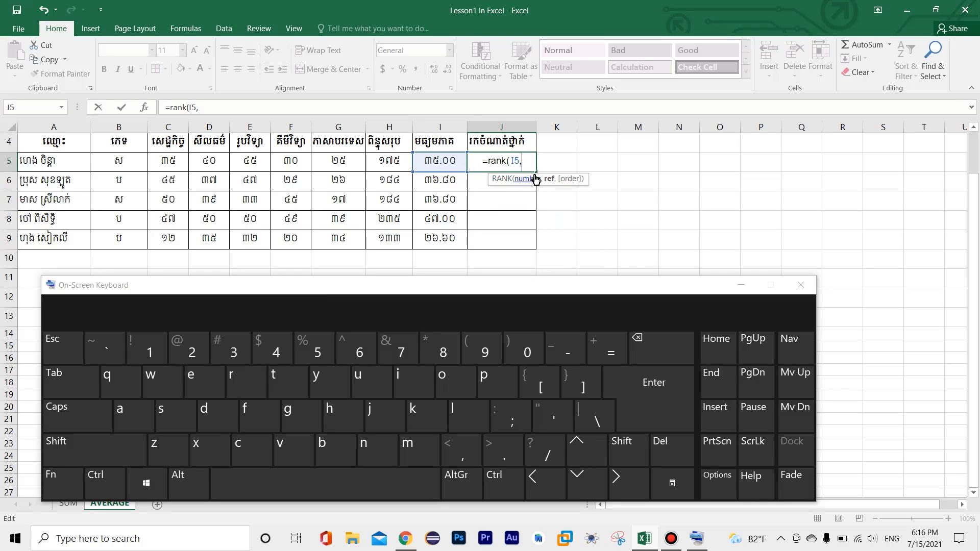
drag(449, 163, 449, 238)
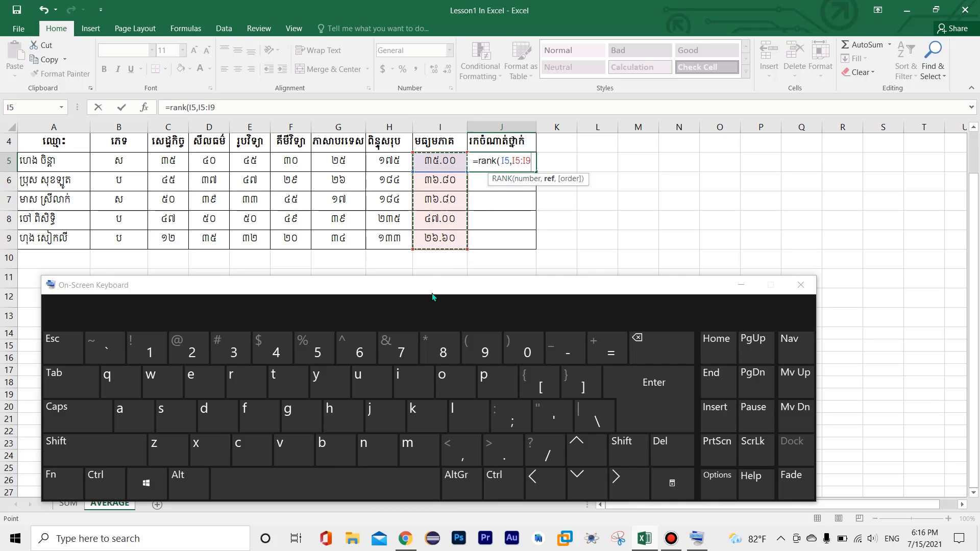
drag(433, 291, 465, 280)
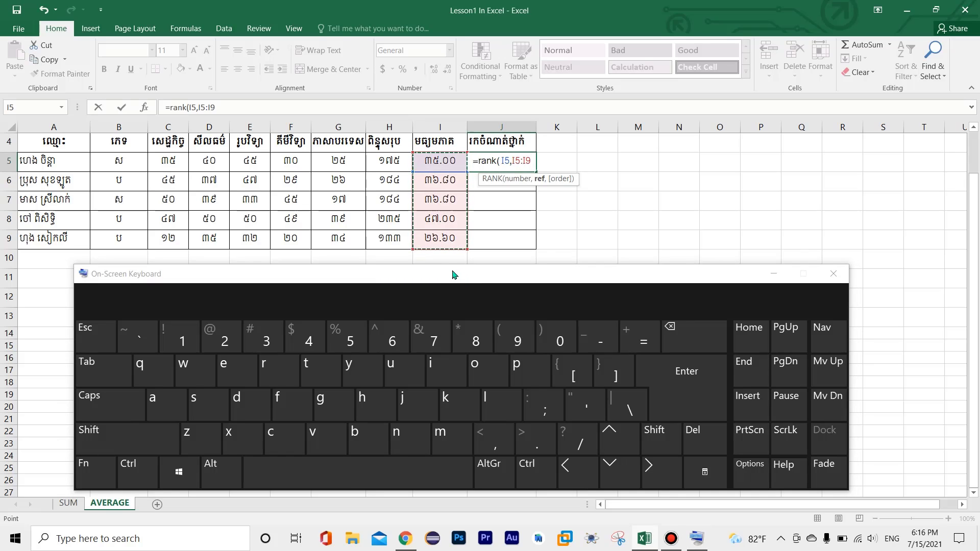
drag(439, 280, 446, 278)
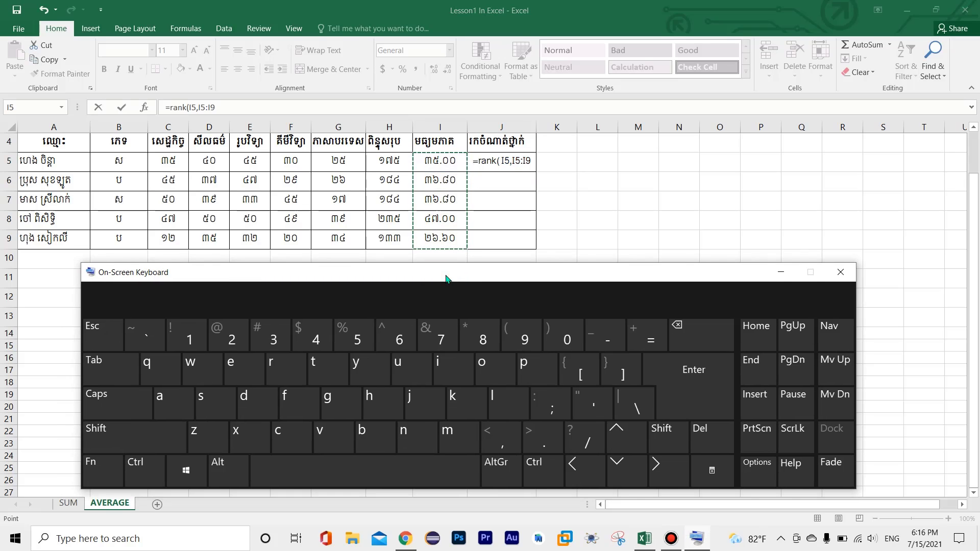
- Clear the reference range from J5's RANK formula, leaving it as =rank(I5, ready for a new range
click(517, 158)
click(533, 159)
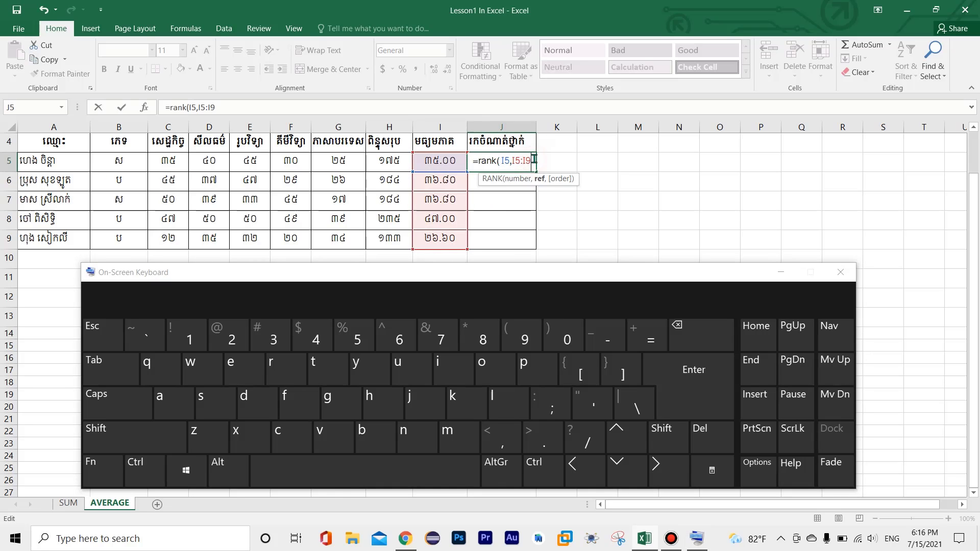
key(BackSpace)
key(BackSpace)
key(BackSpace)
key(BackSpace)
key(BackSpace)
key(BackSpace)
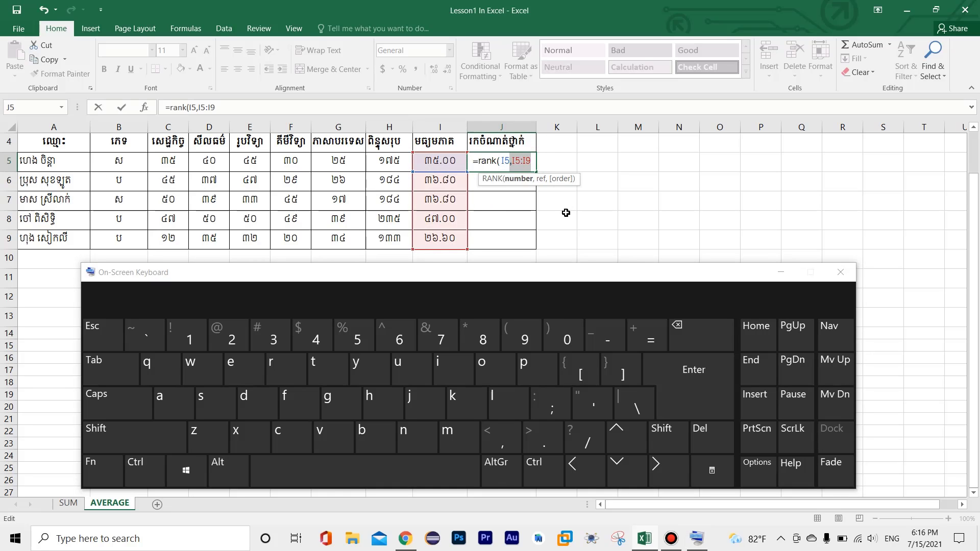
text(,)
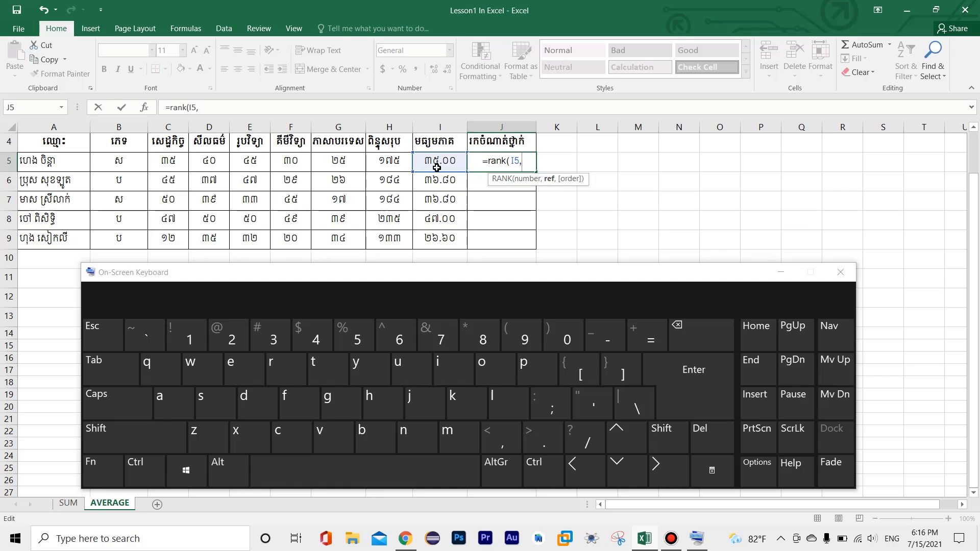
- Set the RANK reference to the average range I5:I9 and lock it as $I$5:$I$9
drag(437, 167, 439, 240)
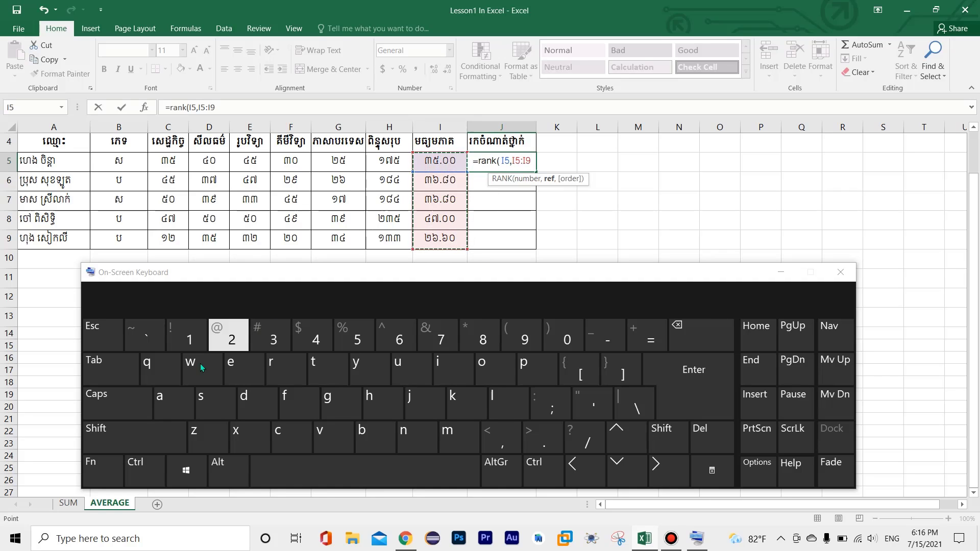
click(94, 473)
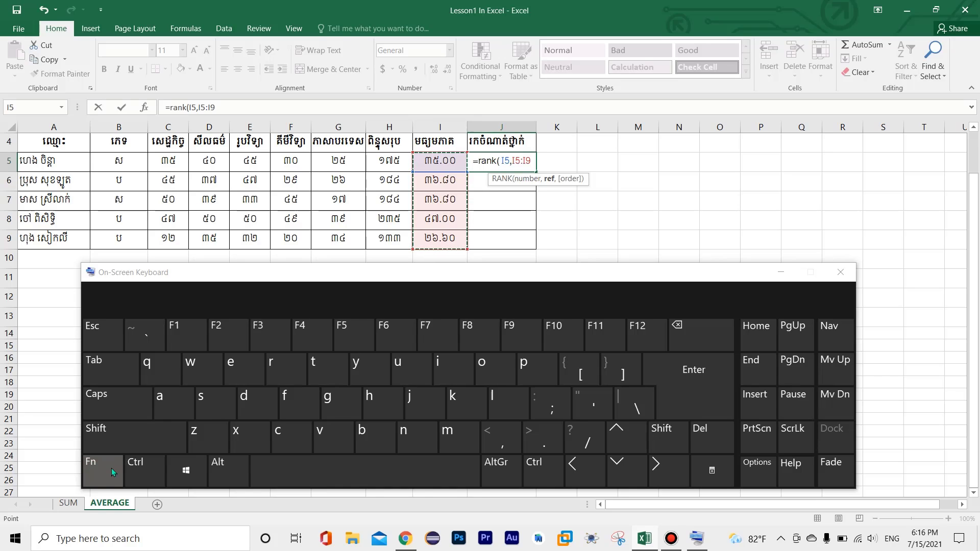
click(310, 336)
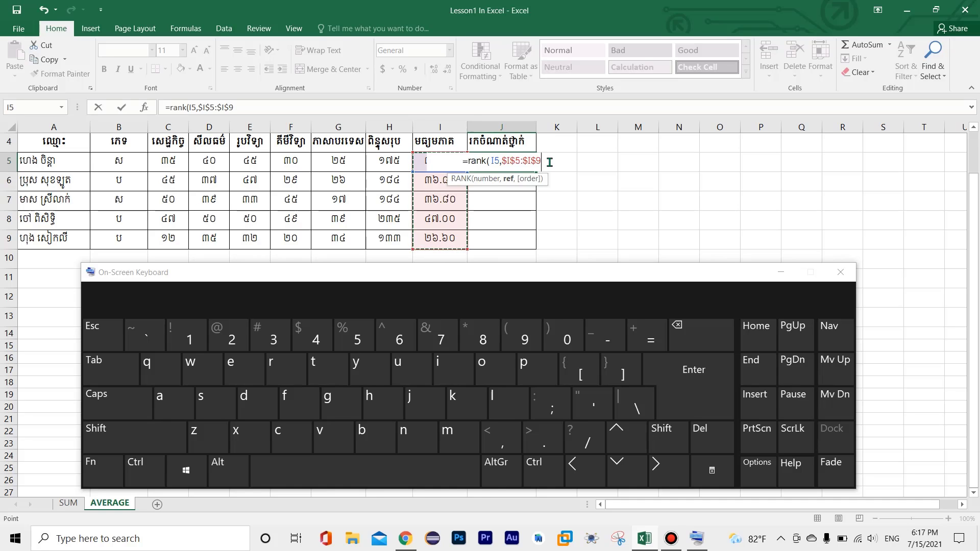
- Complete J5's RANK formula with the order argument 0 (Descending), giving =rank(I5,$I$5:$I$9,0), and enter it
text(,)
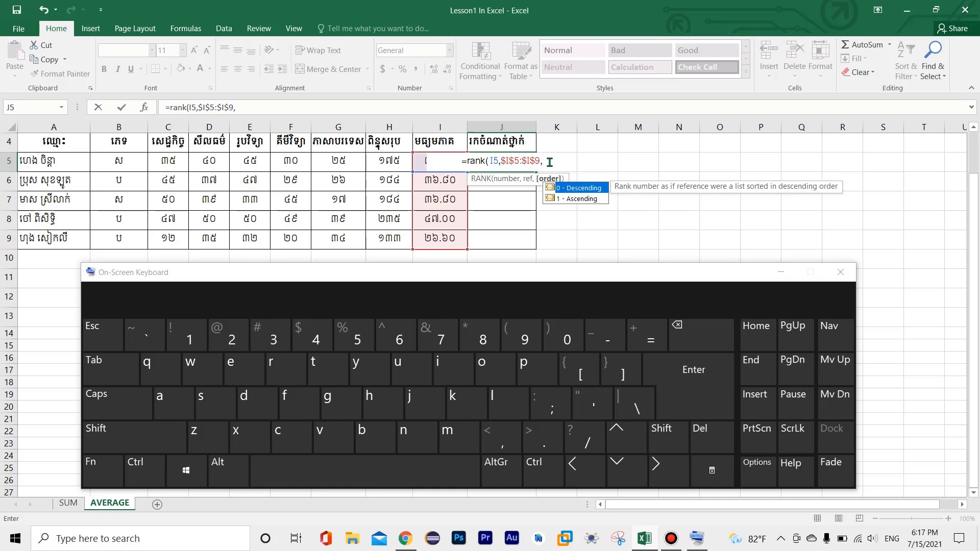
double_click(577, 189)
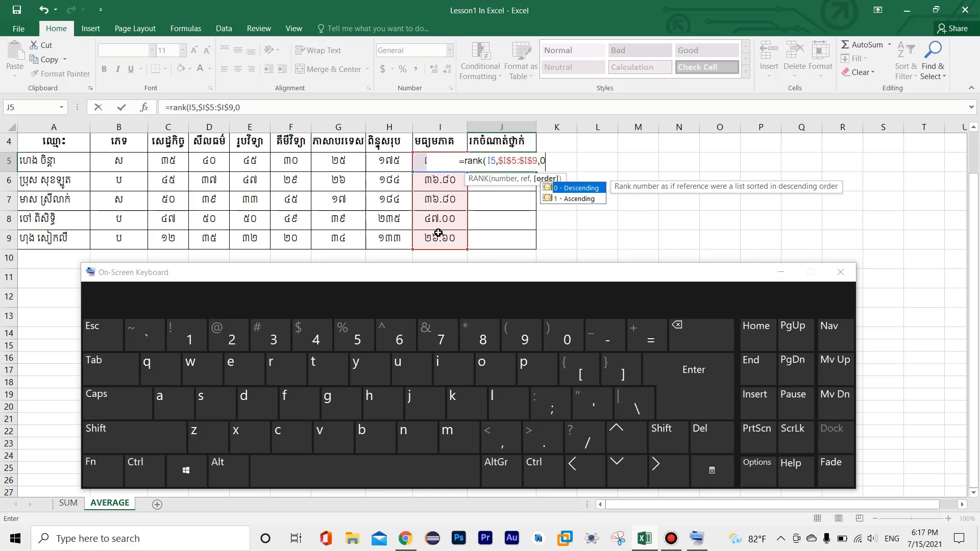
key(BackSpace)
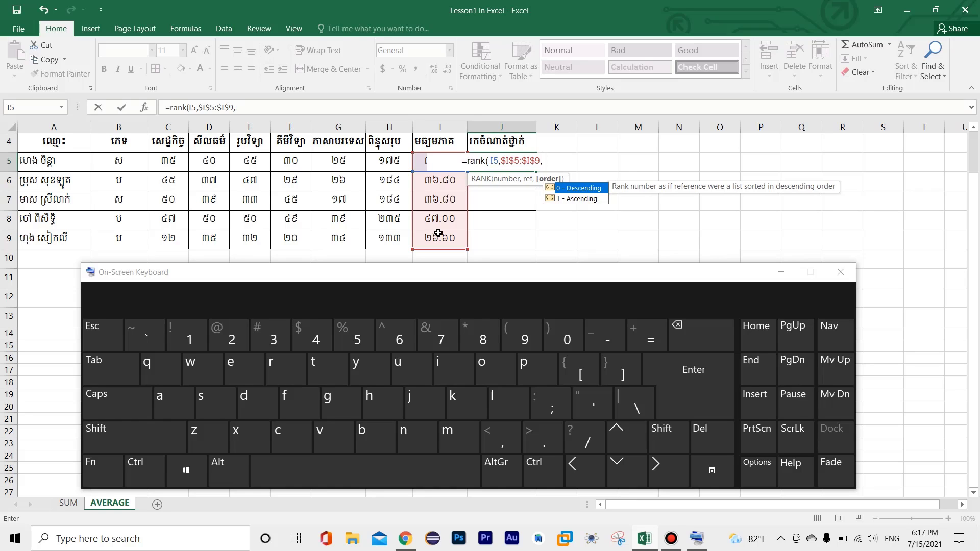
text(0)
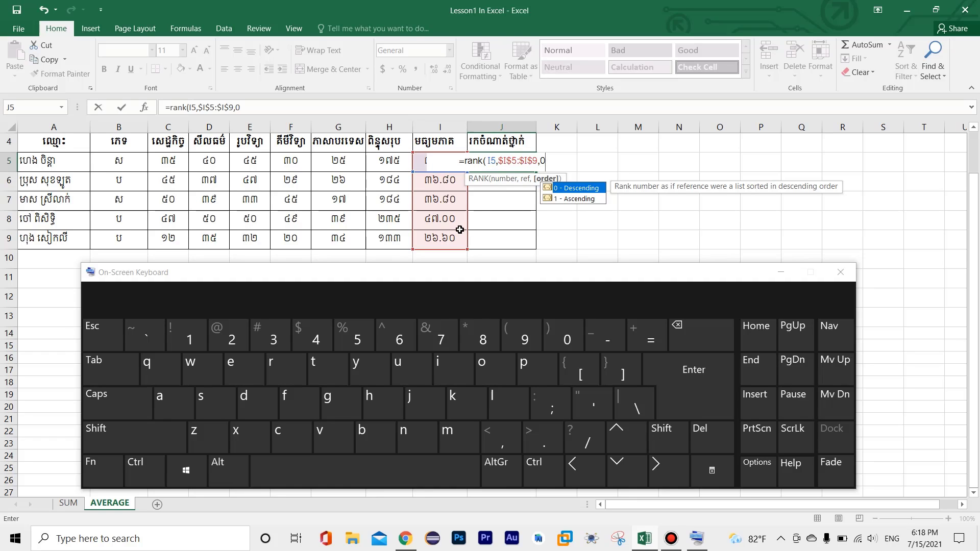
key(BackSpace)
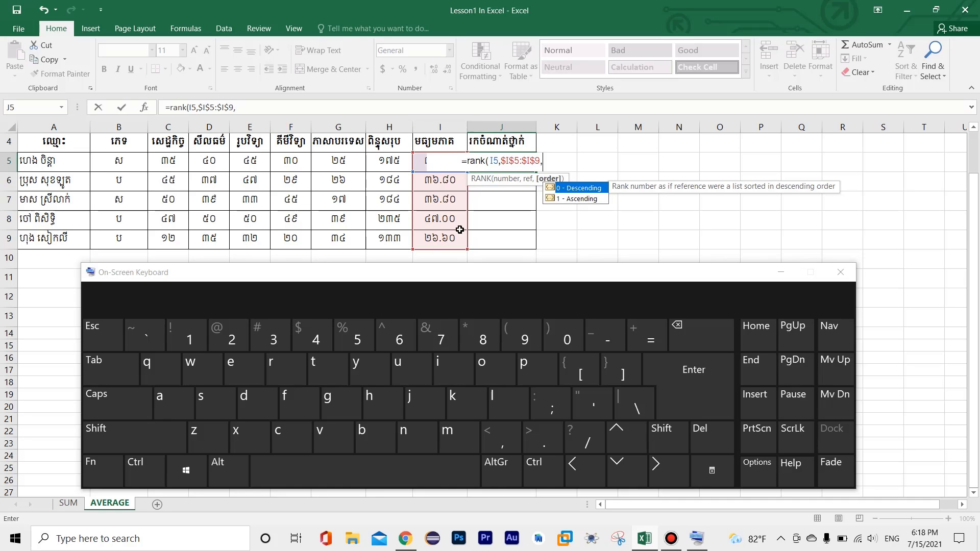
text(1)
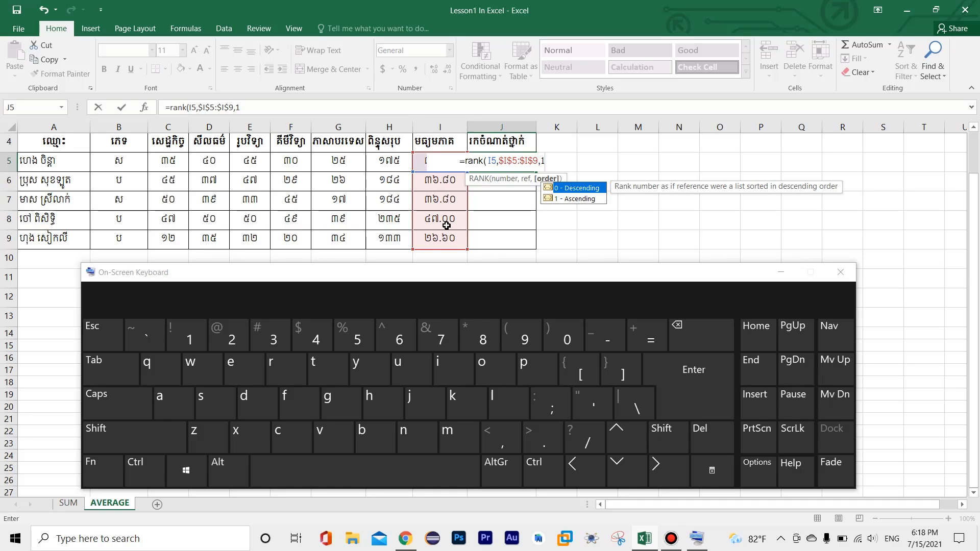
key(BackSpace)
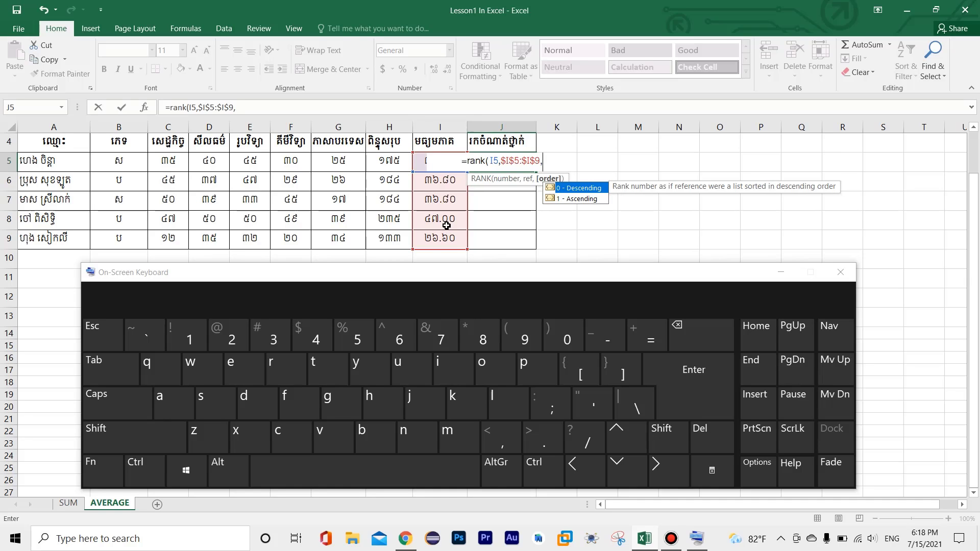
text(0)
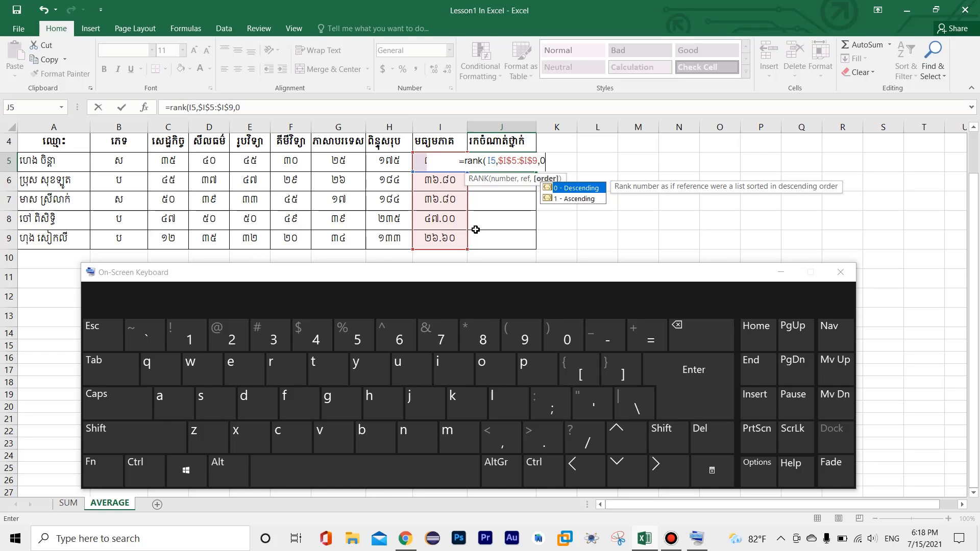
text())
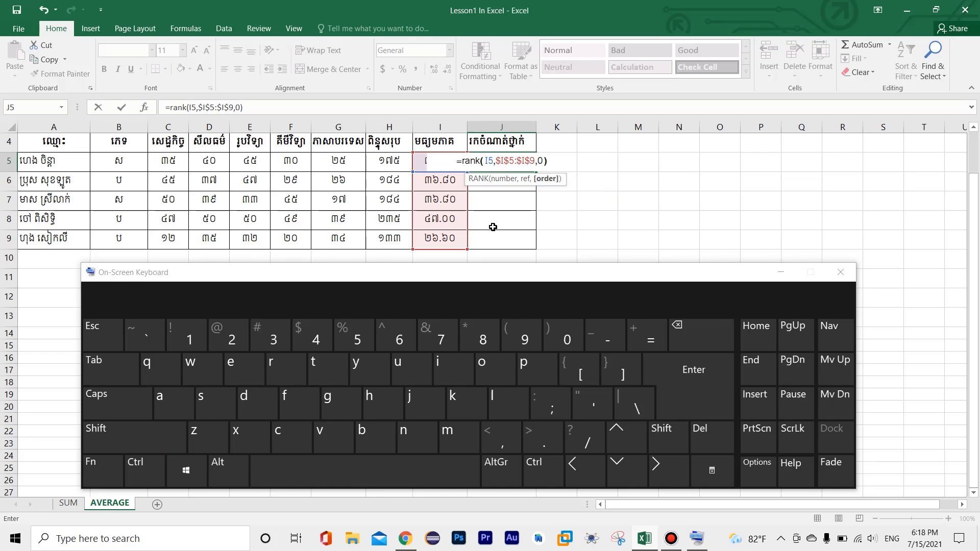
key(Return)
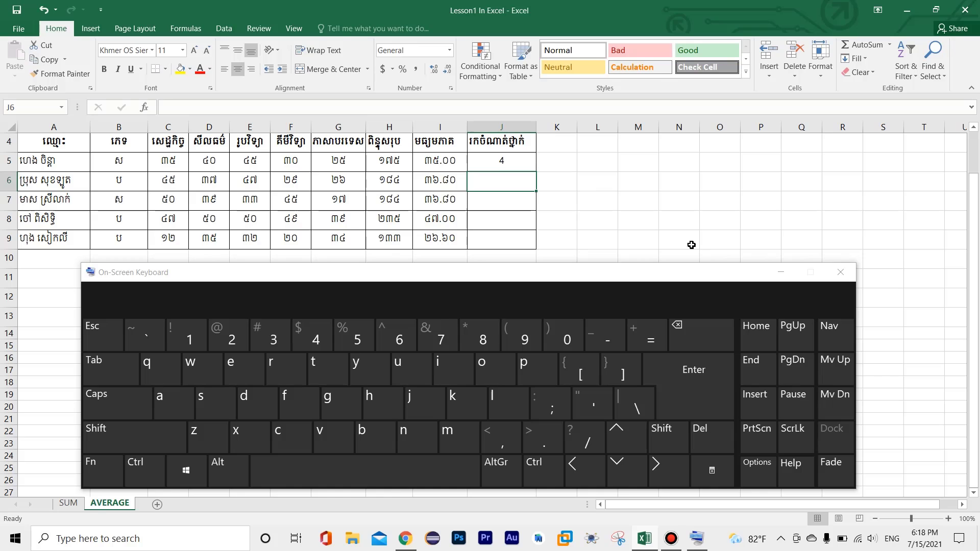
- Close the On-Screen Keyboard and copy J5's RANK formula down through J9
click(841, 272)
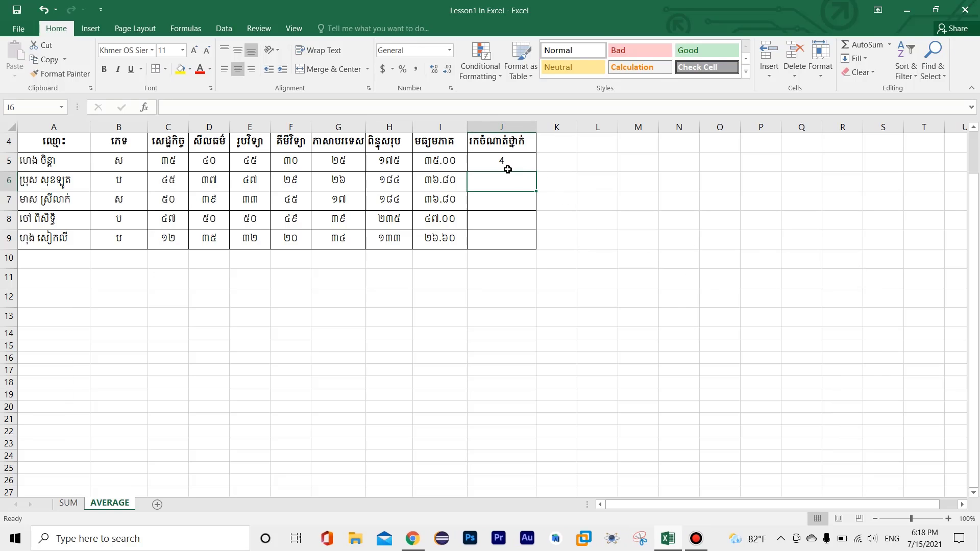
click(503, 162)
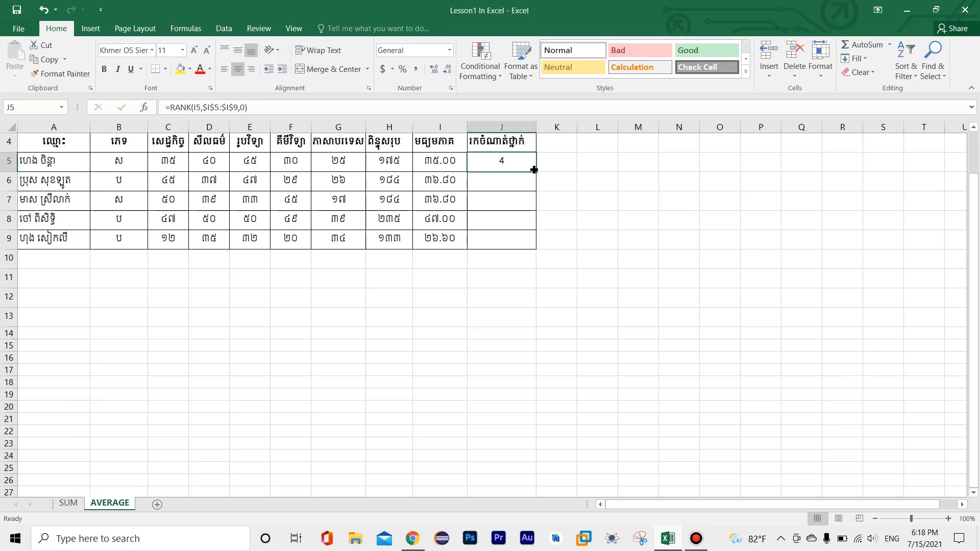
drag(535, 170, 534, 249)
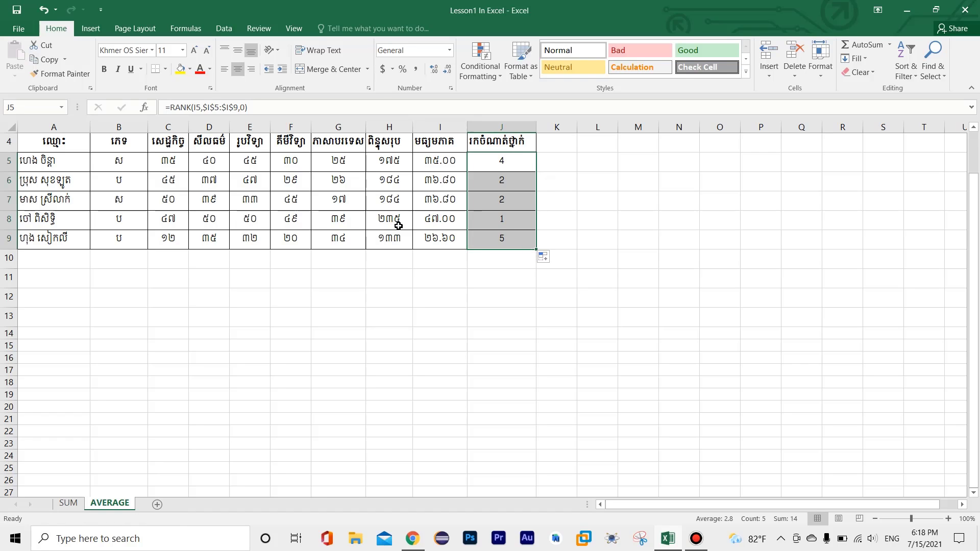
- Check the filled RANK formulas in J6:J8 against the averages in column I
click(436, 223)
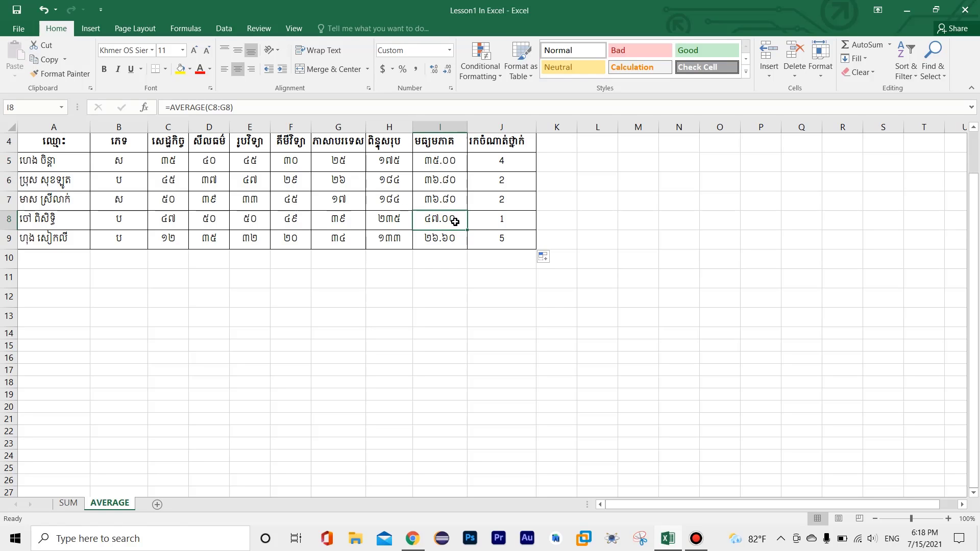
click(503, 220)
click(506, 201)
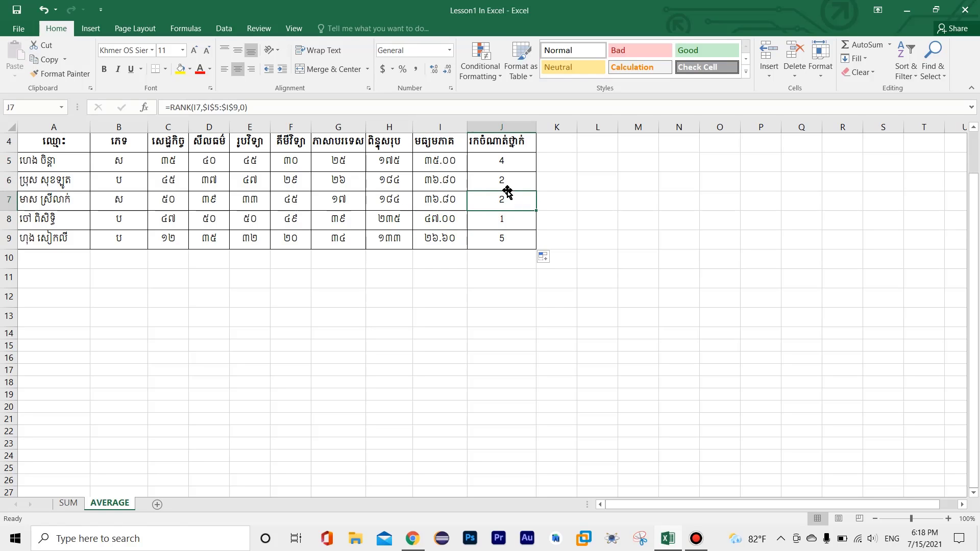
click(503, 184)
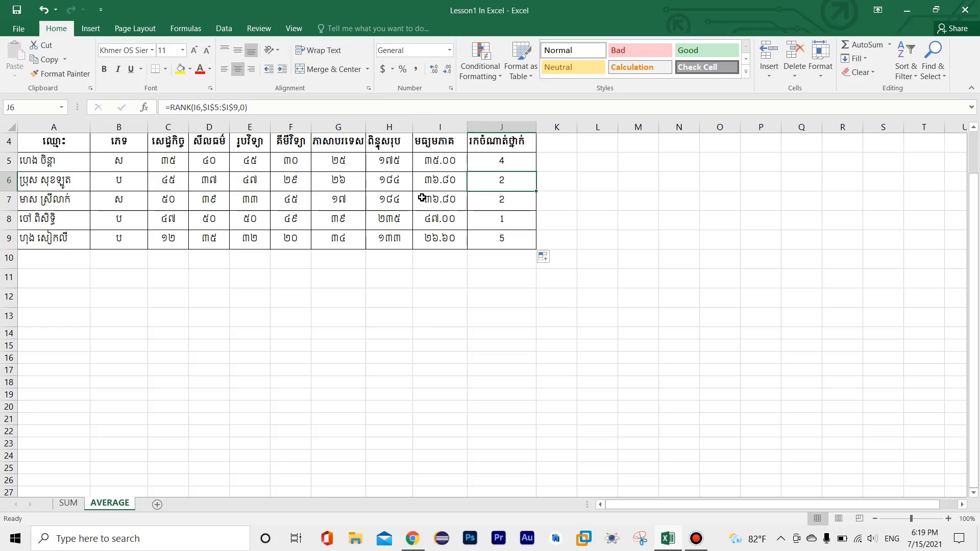
click(508, 199)
click(518, 183)
click(509, 202)
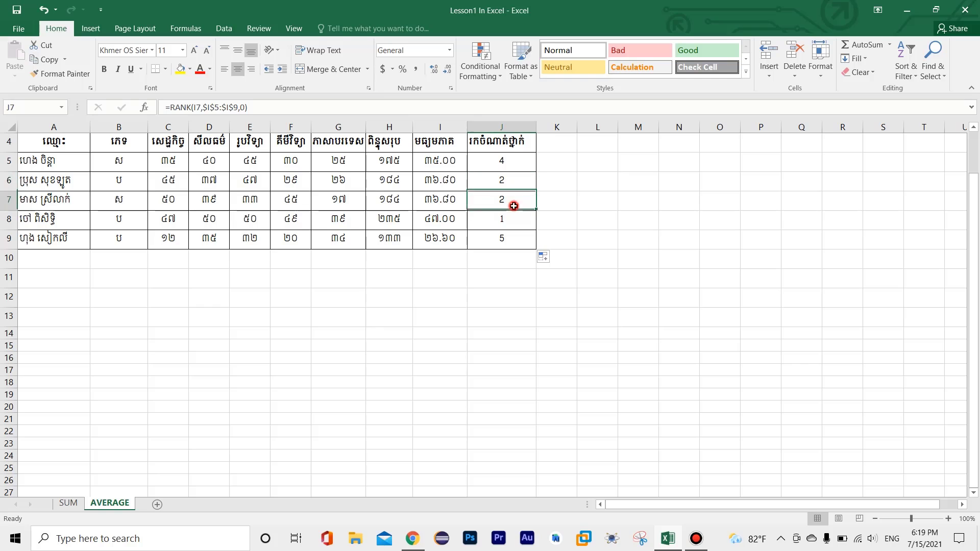
click(507, 184)
click(504, 203)
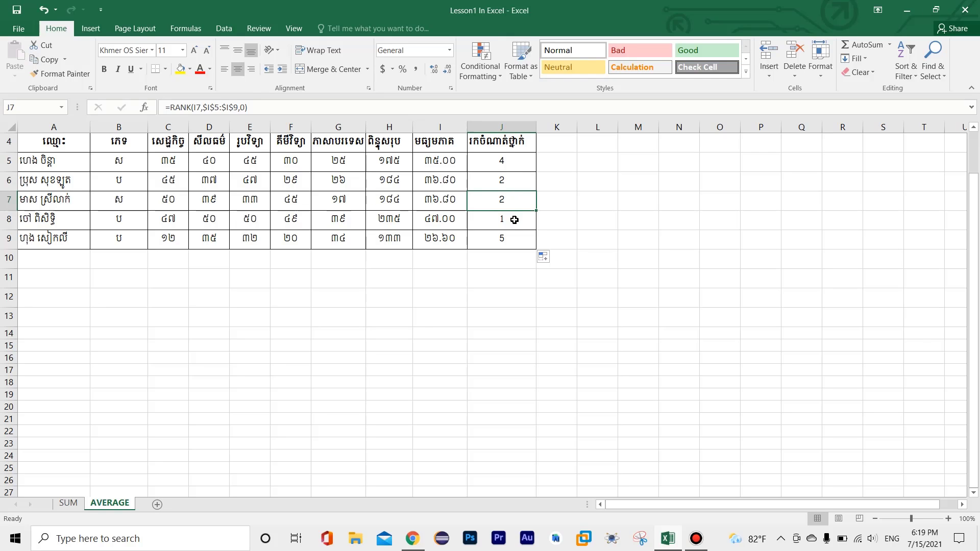
scroll(515, 225, up, 1)
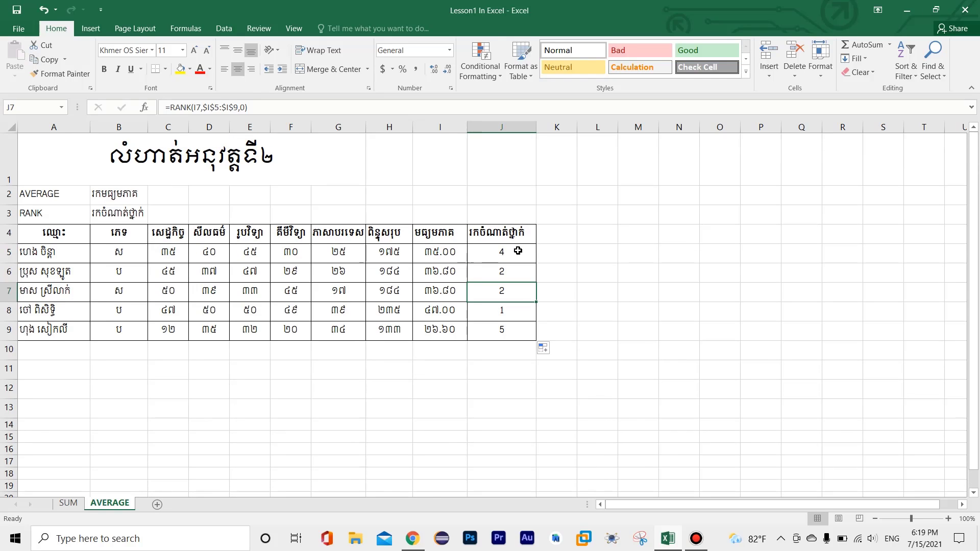
click(507, 312)
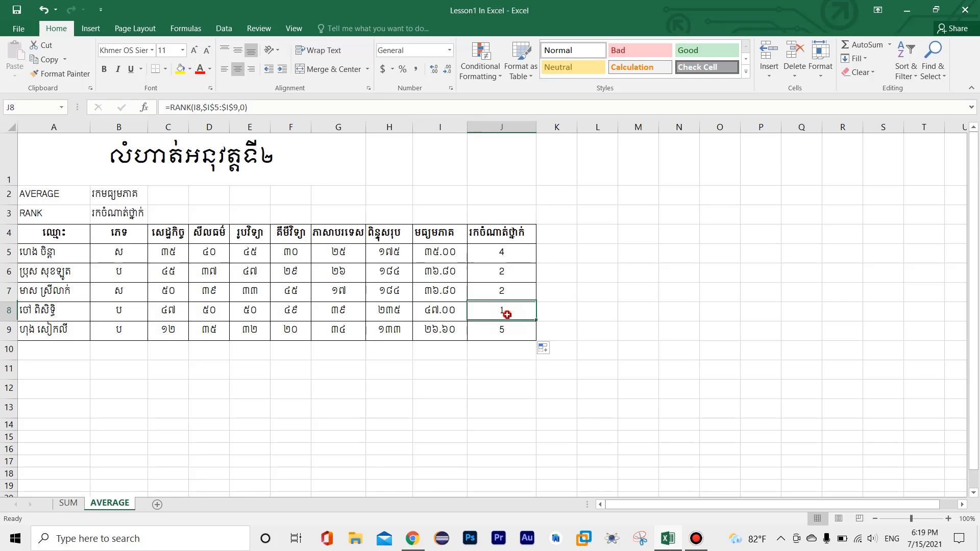
- Change the order argument of J5's RANK formula to 1 (Ascending) and copy the formula down through J9
click(508, 253)
double_click(510, 252)
click(547, 252)
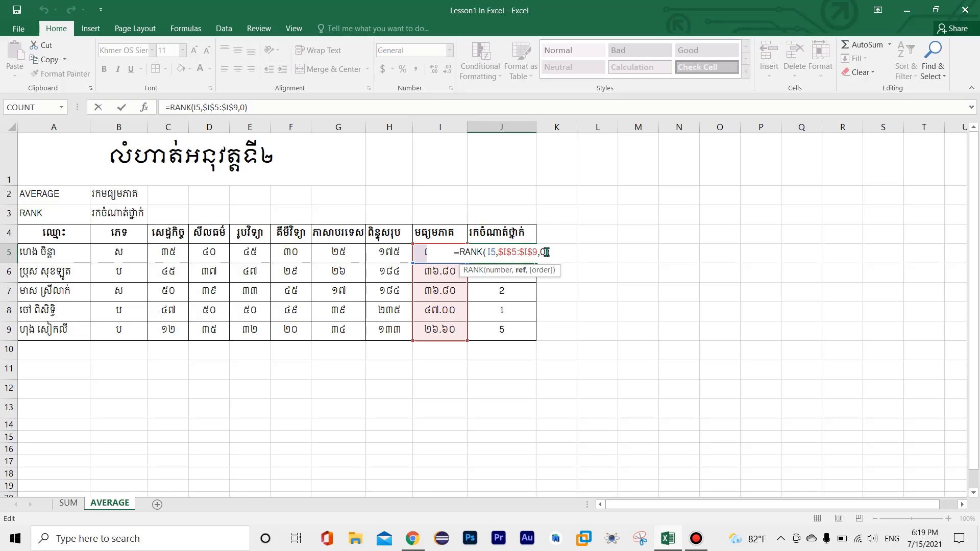
key(BackSpace)
text(1)
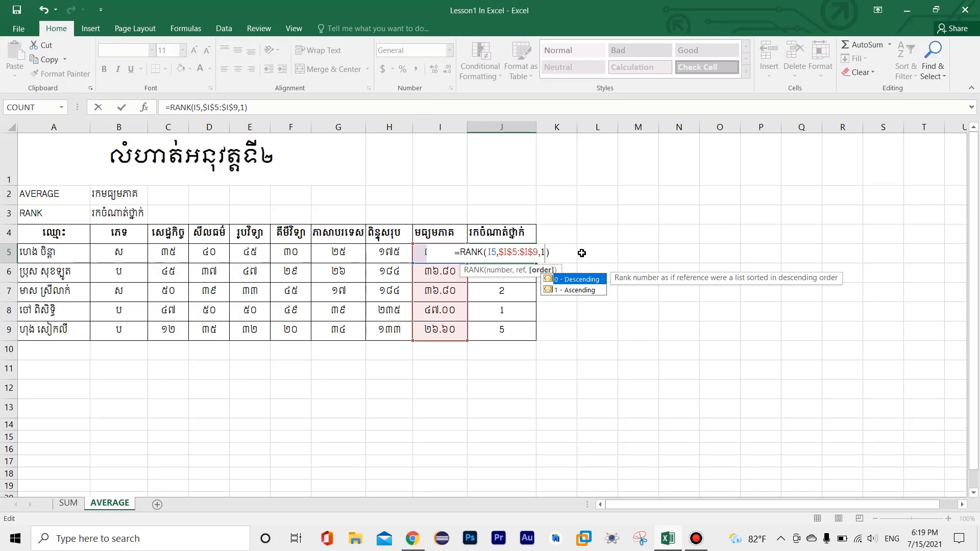
key(ctrl+Return)
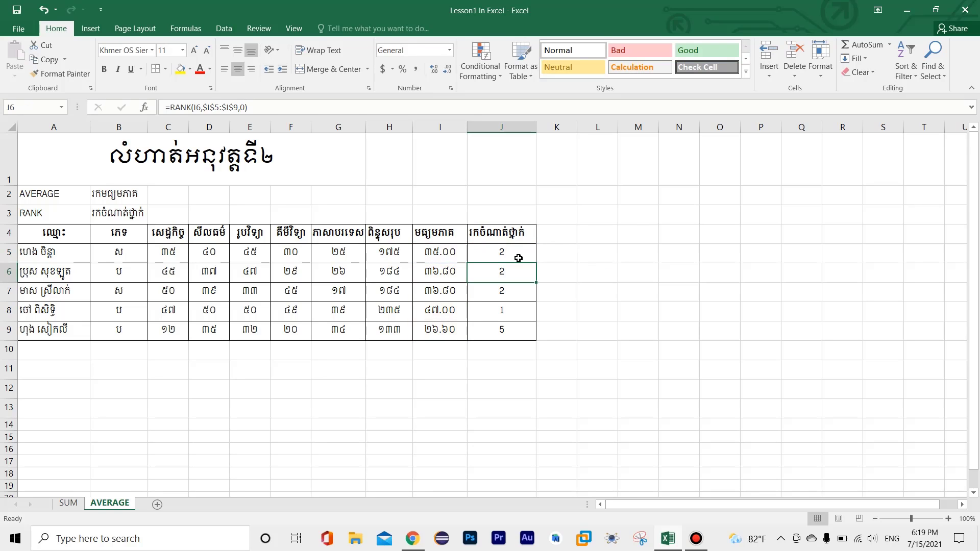
drag(535, 263, 532, 338)
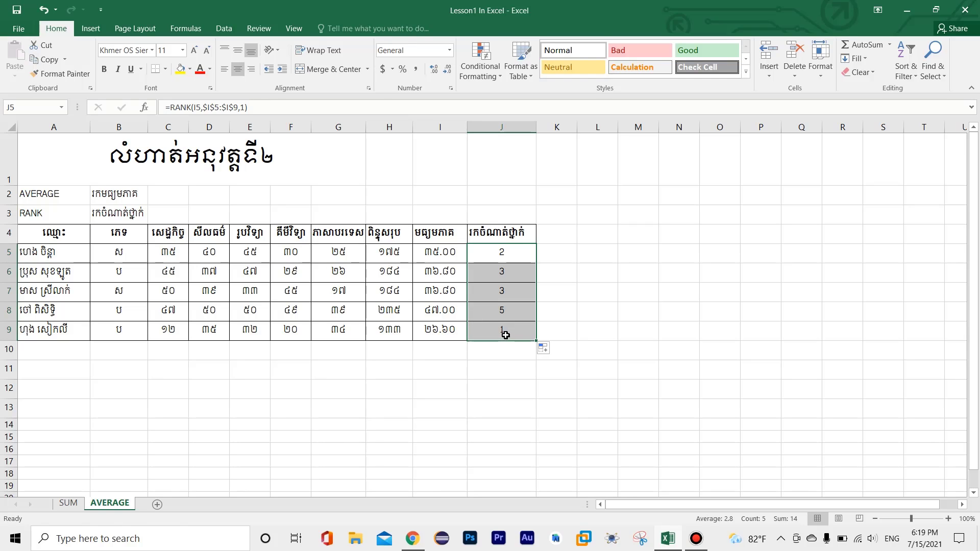
- Set the order argument of J5's RANK formula back to 0 (Descending) and refill the formula down through J9
double_click(508, 252)
click(550, 252)
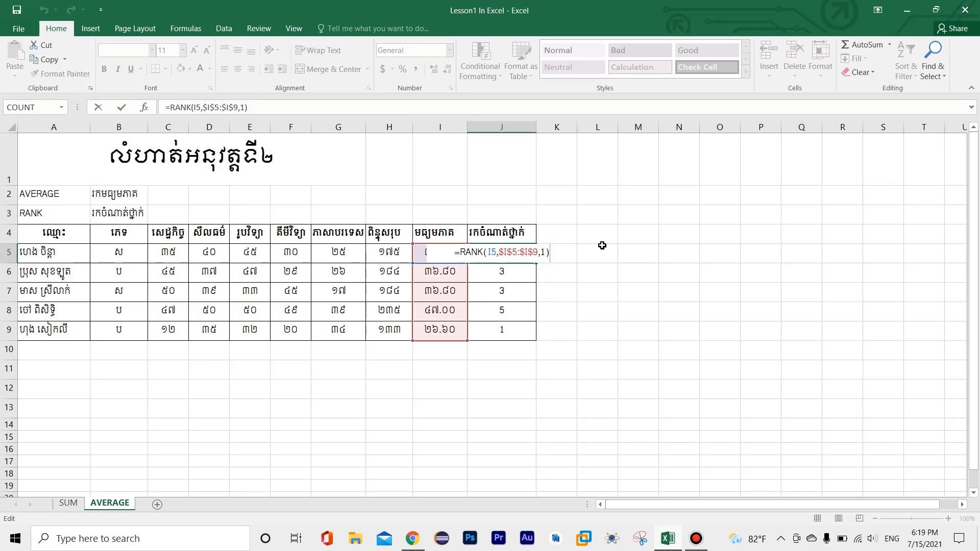
key(Left)
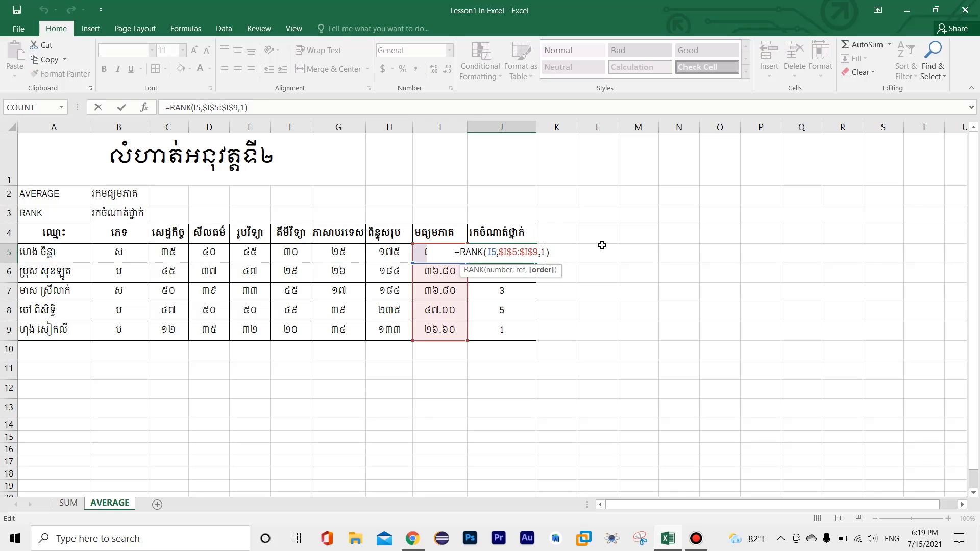
key(BackSpace)
text(0)
key(Return)
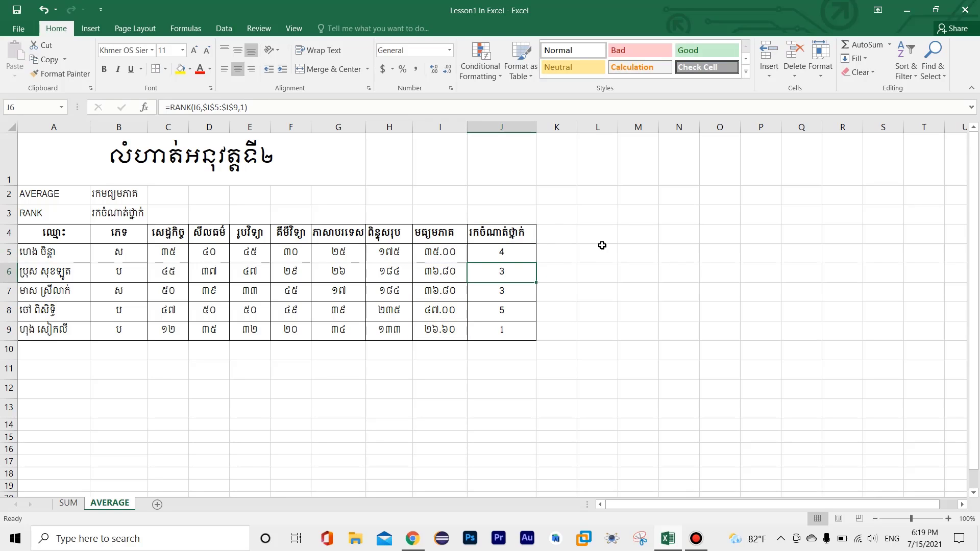
click(507, 255)
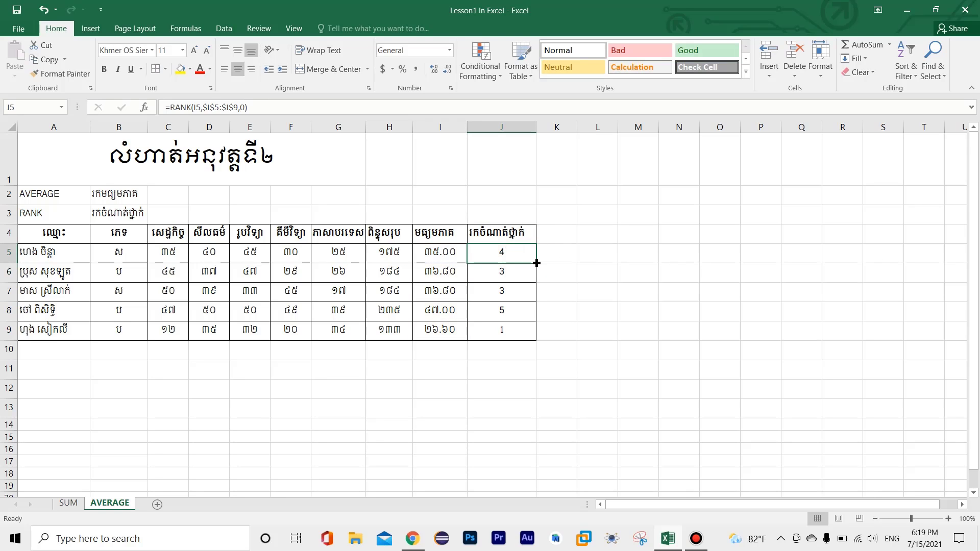
drag(533, 263, 533, 339)
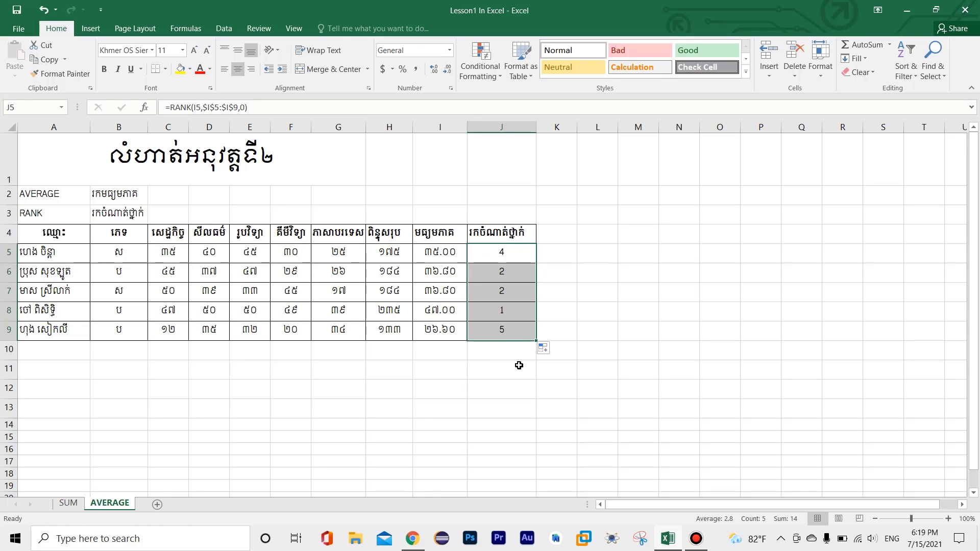
- Review the parts of J5's RANK formula and the copied formulas in the rank column down to J9
click(511, 255)
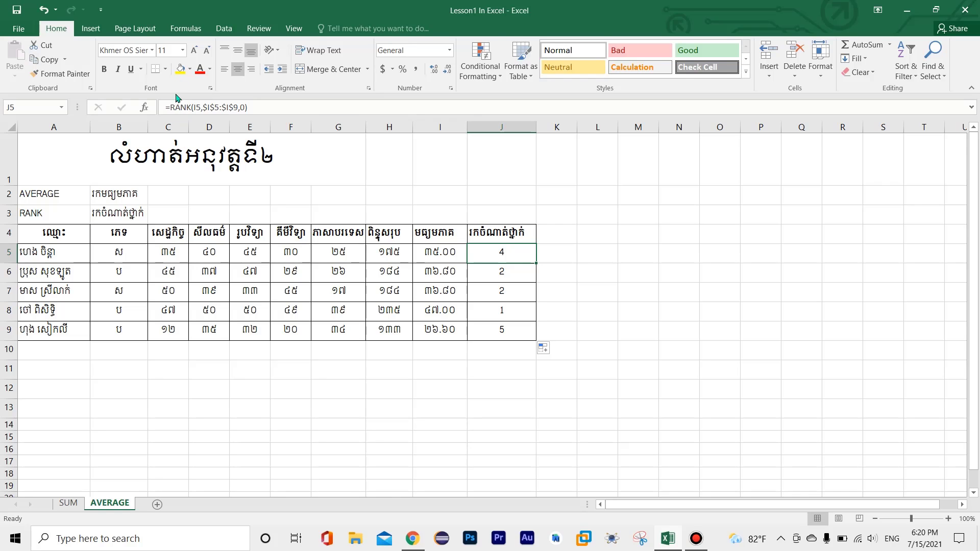
drag(170, 105, 193, 106)
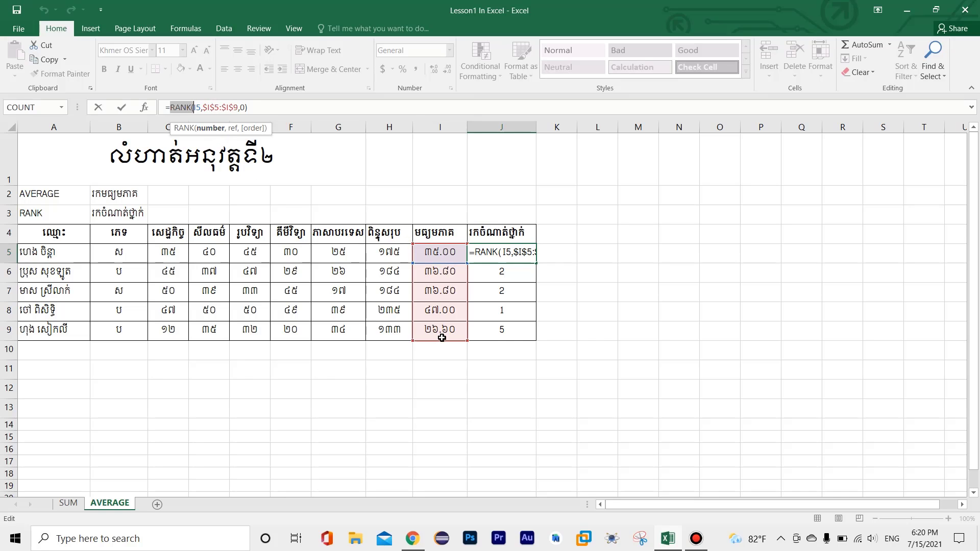
click(252, 110)
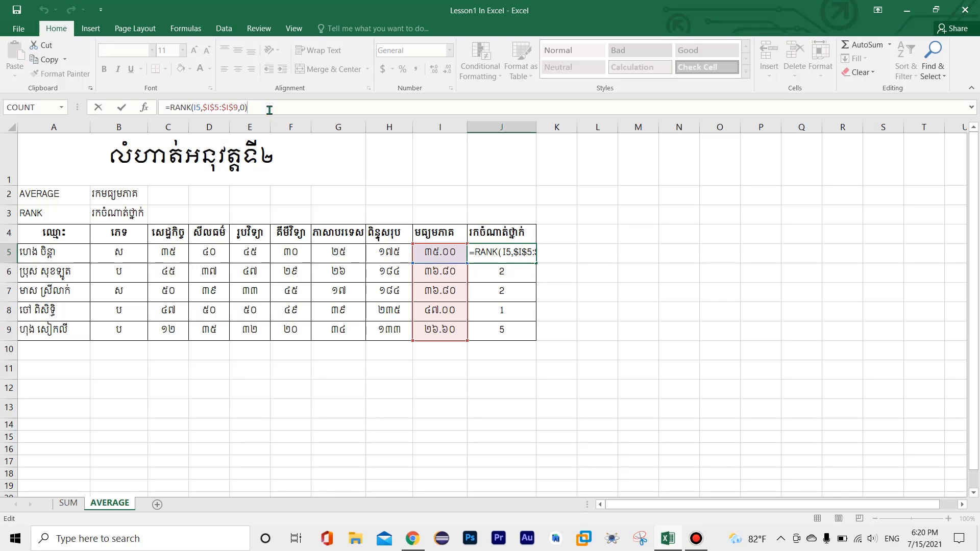
key(Return)
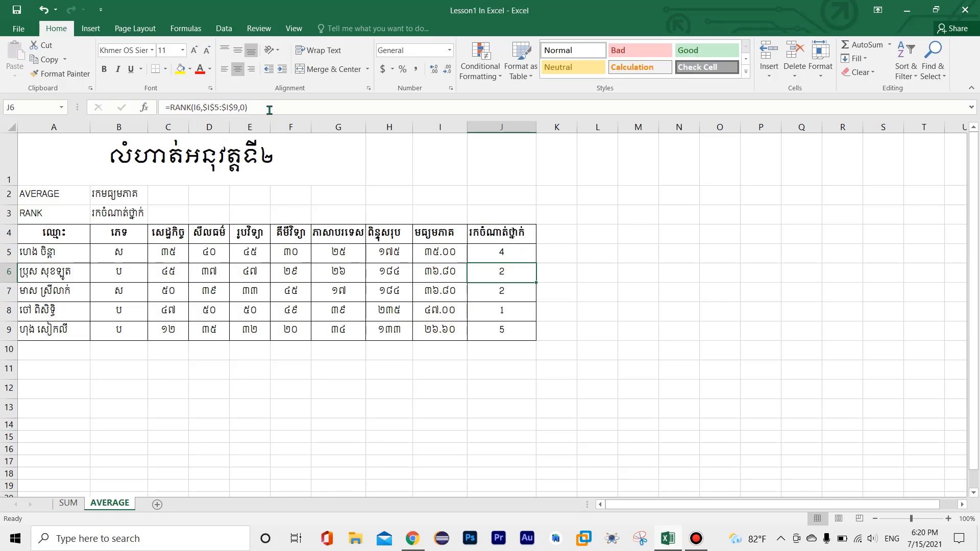
click(513, 257)
click(520, 292)
click(519, 325)
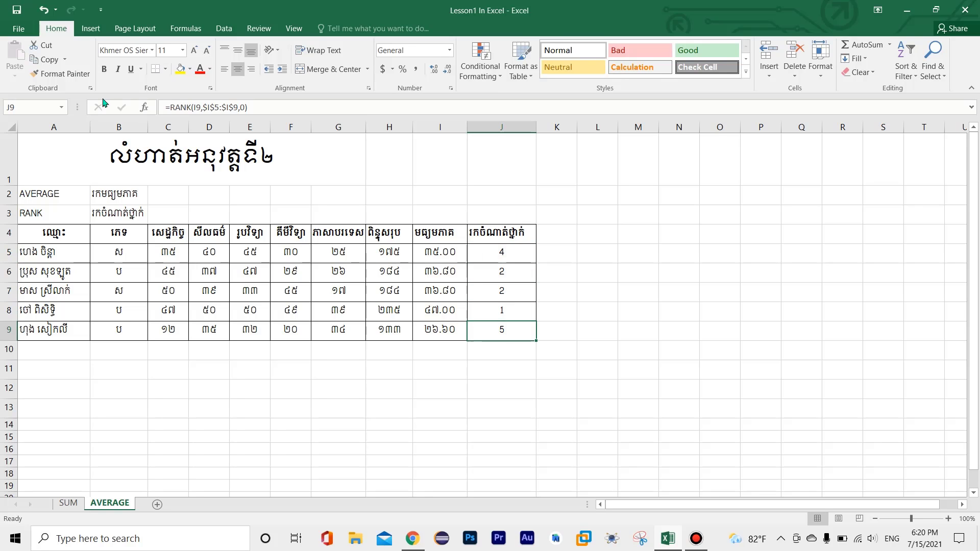
- Check the print preview of the AVERAGE sheet and return to the worksheet
click(21, 29)
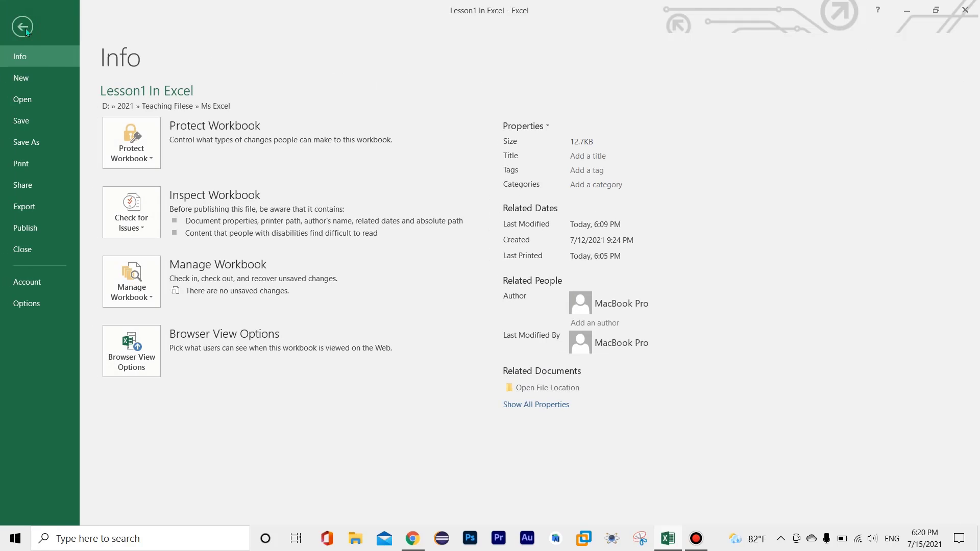
click(20, 164)
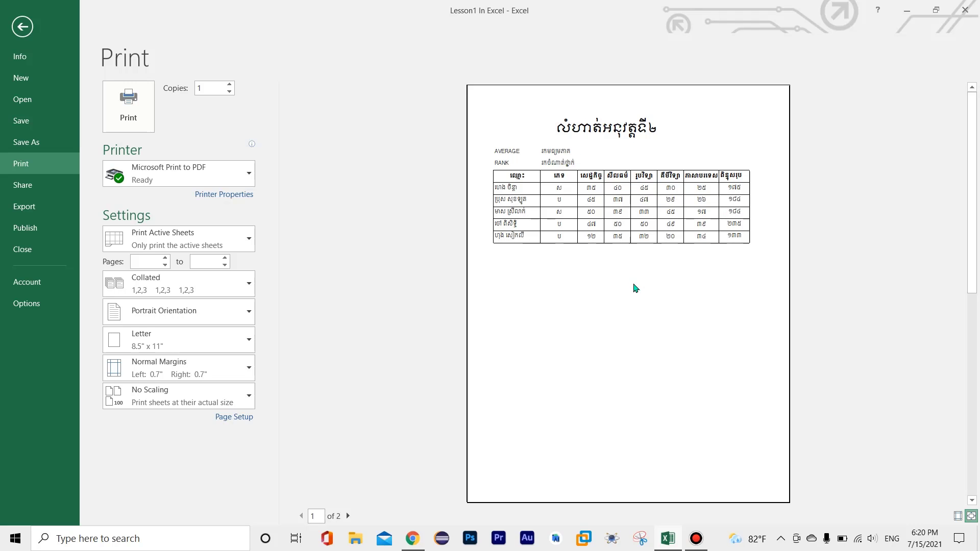
click(23, 27)
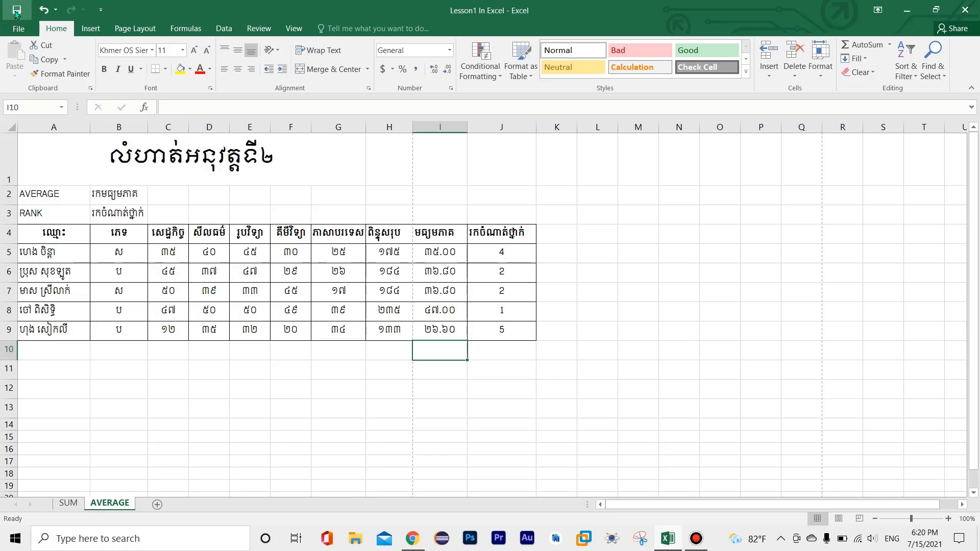
- Rename the AVERAGE sheet as AVERAGE&RANK
right_click(122, 505)
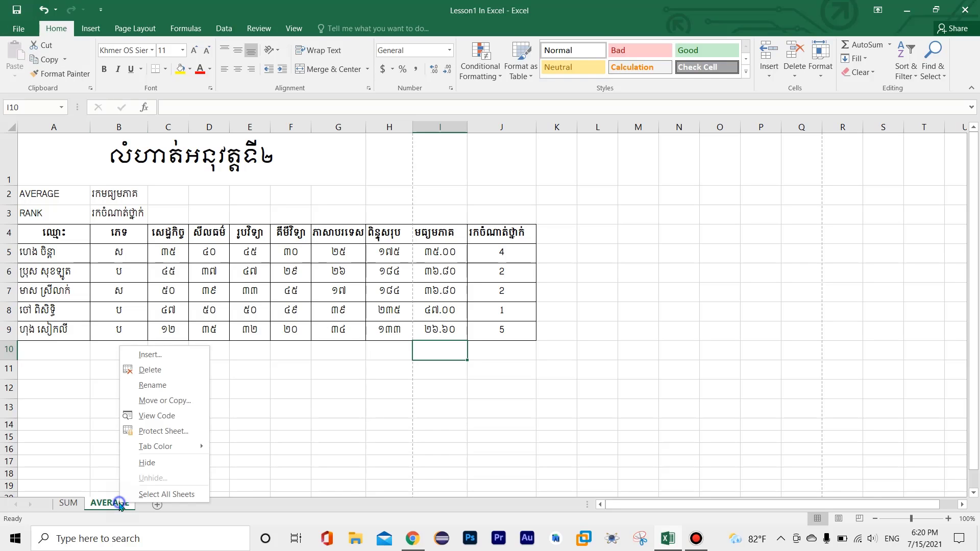
click(174, 385)
key(Return)
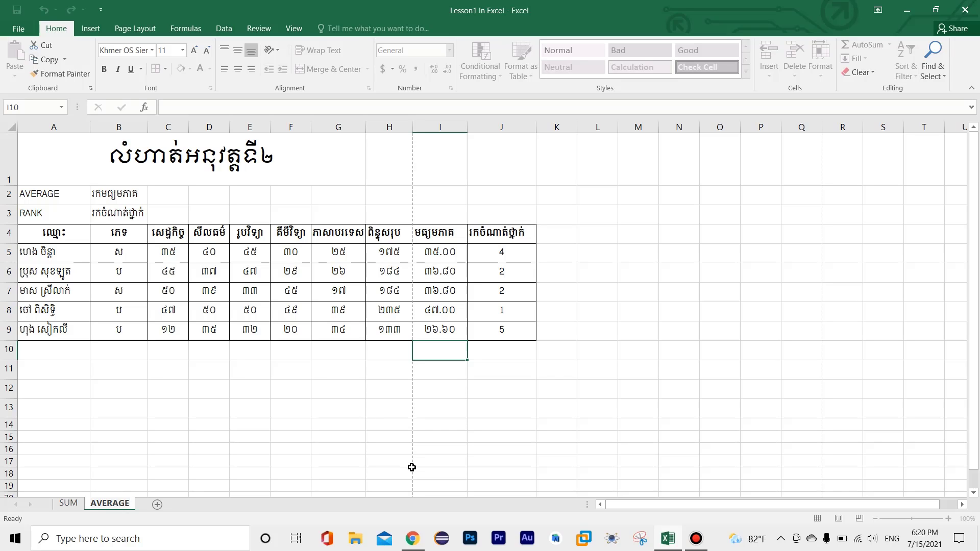
text(&RANK)
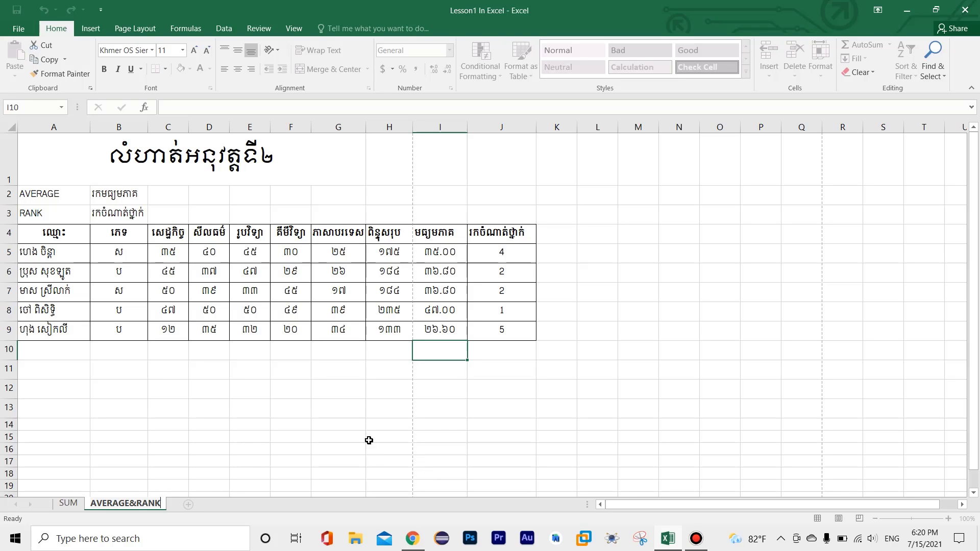
click(362, 434)
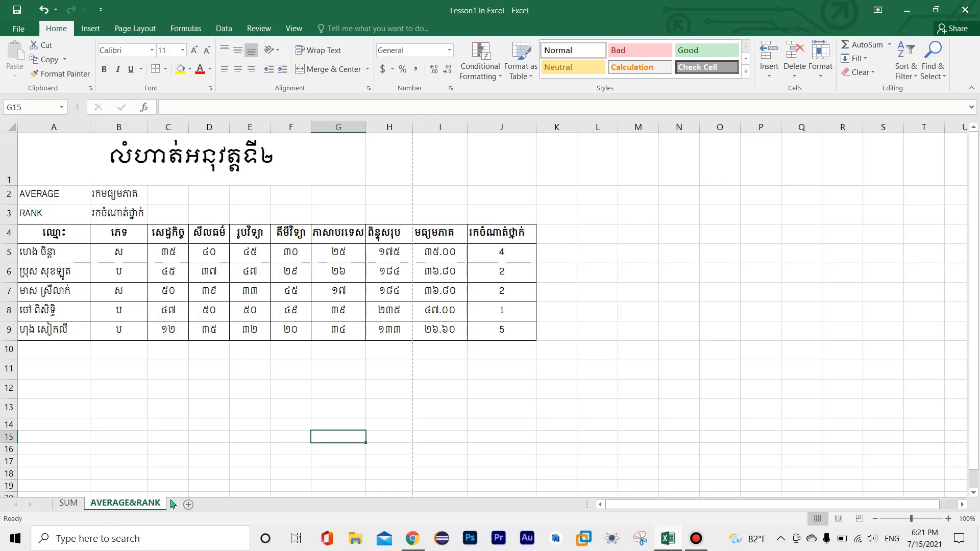
click(382, 386)
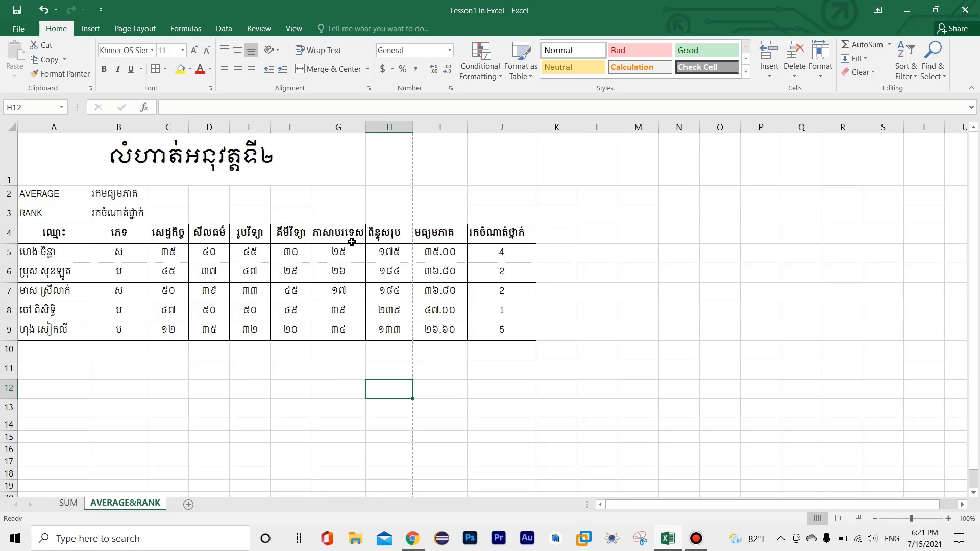
click(265, 163)
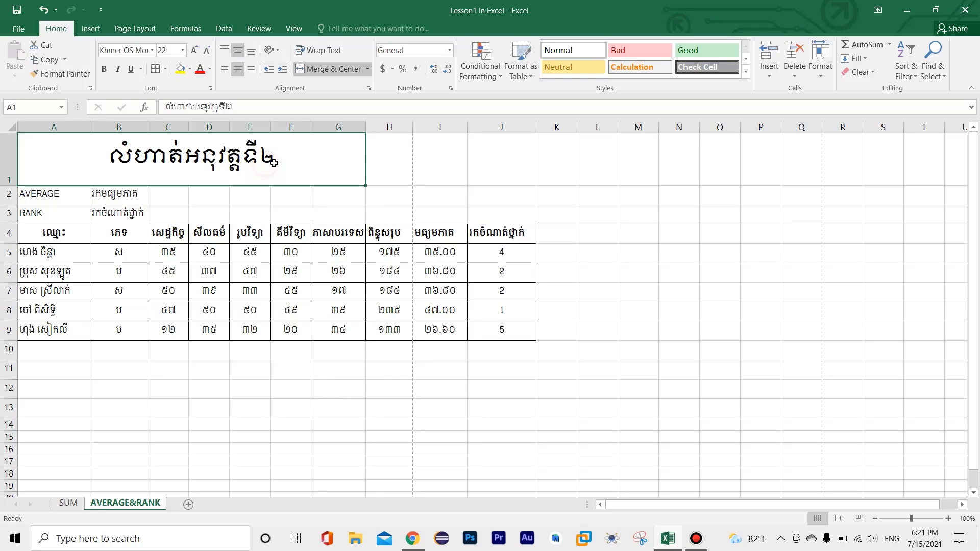